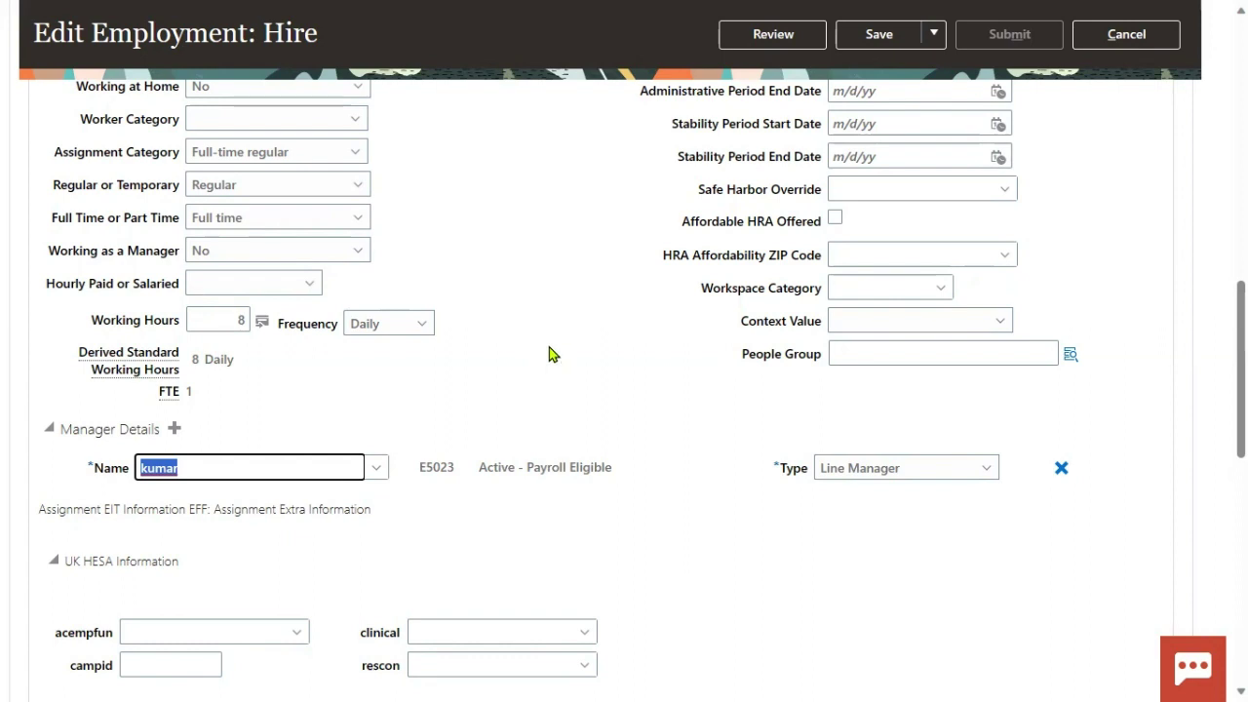
# Overwrite Manager Name with the new manager's name and leave the hire assignment without a line manager.
pyautogui.write('Prem')
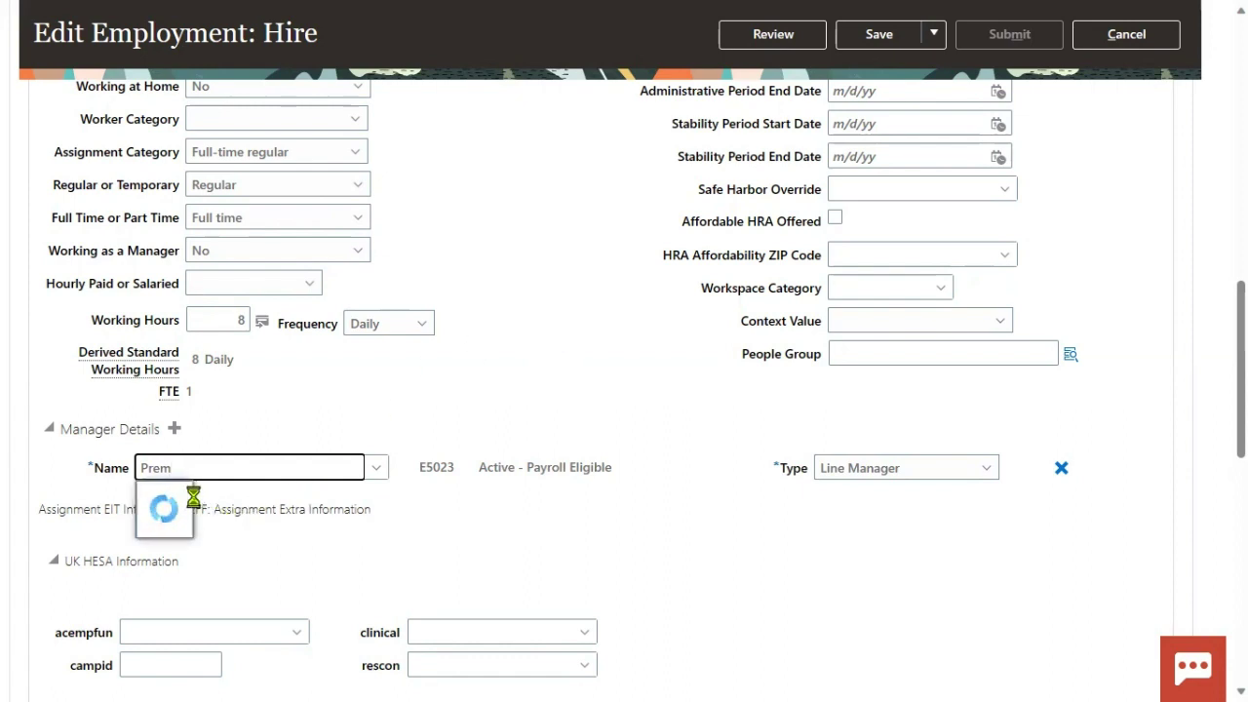
pyautogui.click(551, 402)
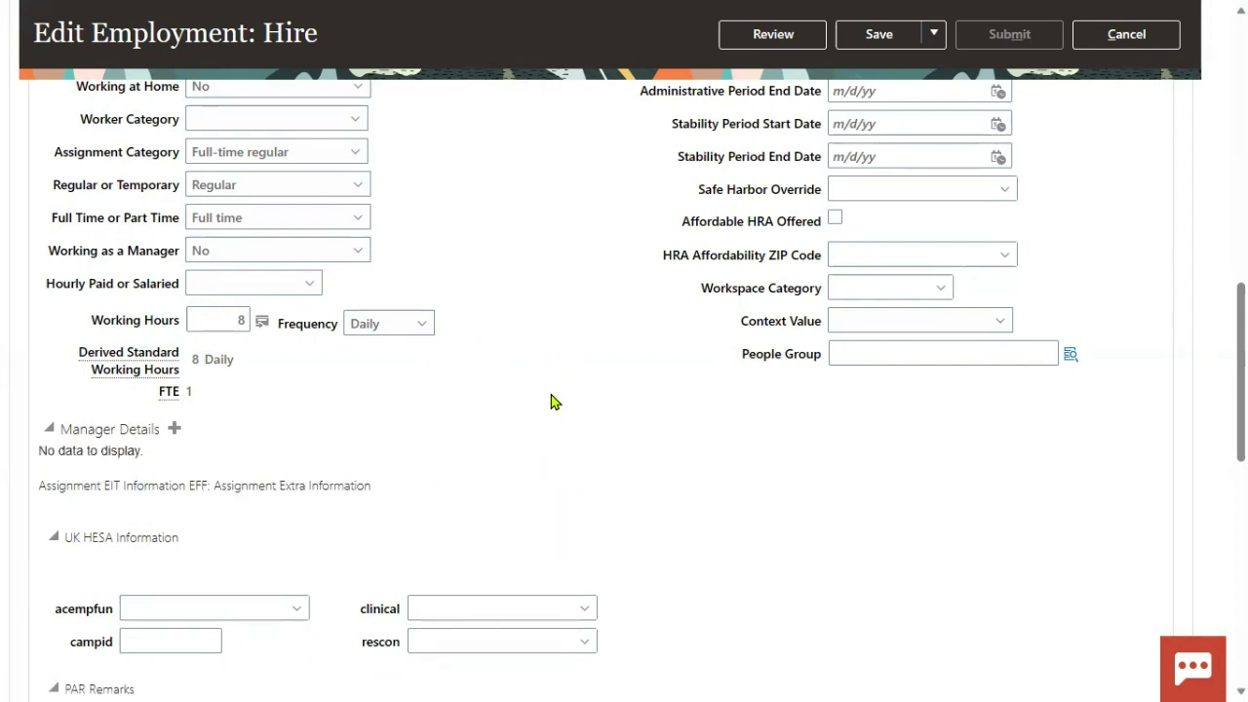
pyautogui.scroll(15, 551, 401)
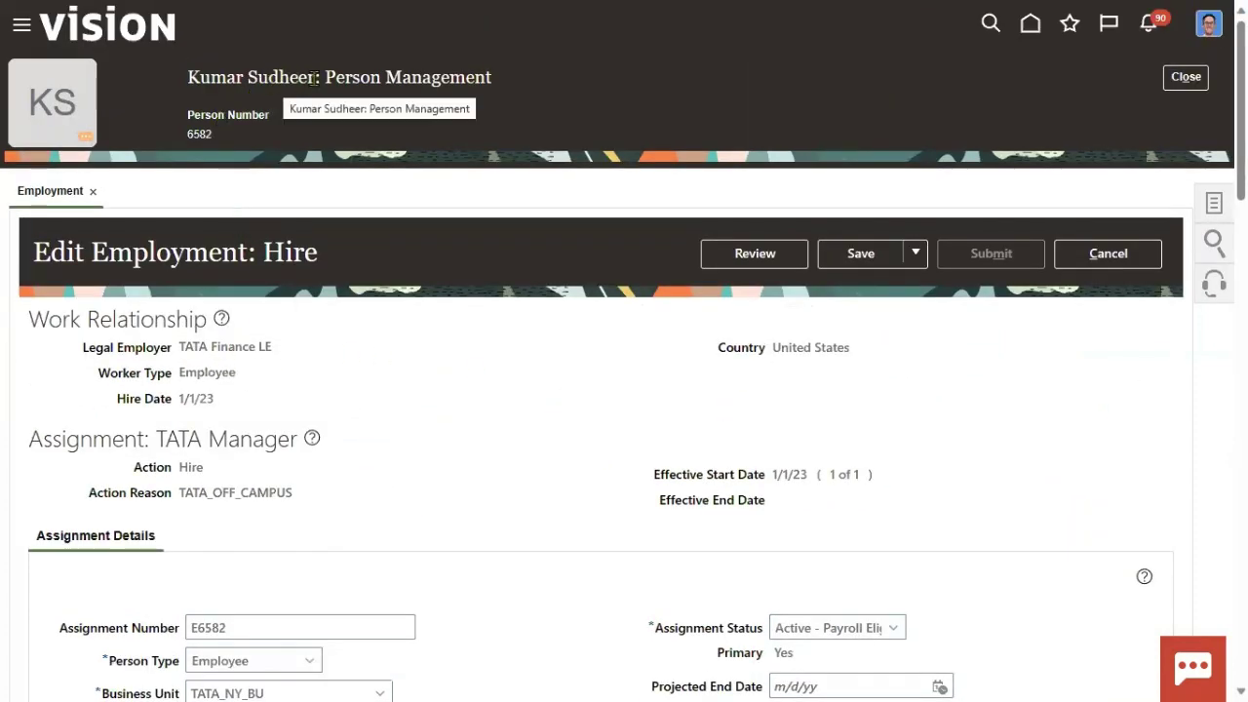
# Highlight the employee name, legal employer TATA Finance LE, hire date and effective start date.
pyautogui.moveTo(317, 78); pyautogui.dragTo(187, 83)
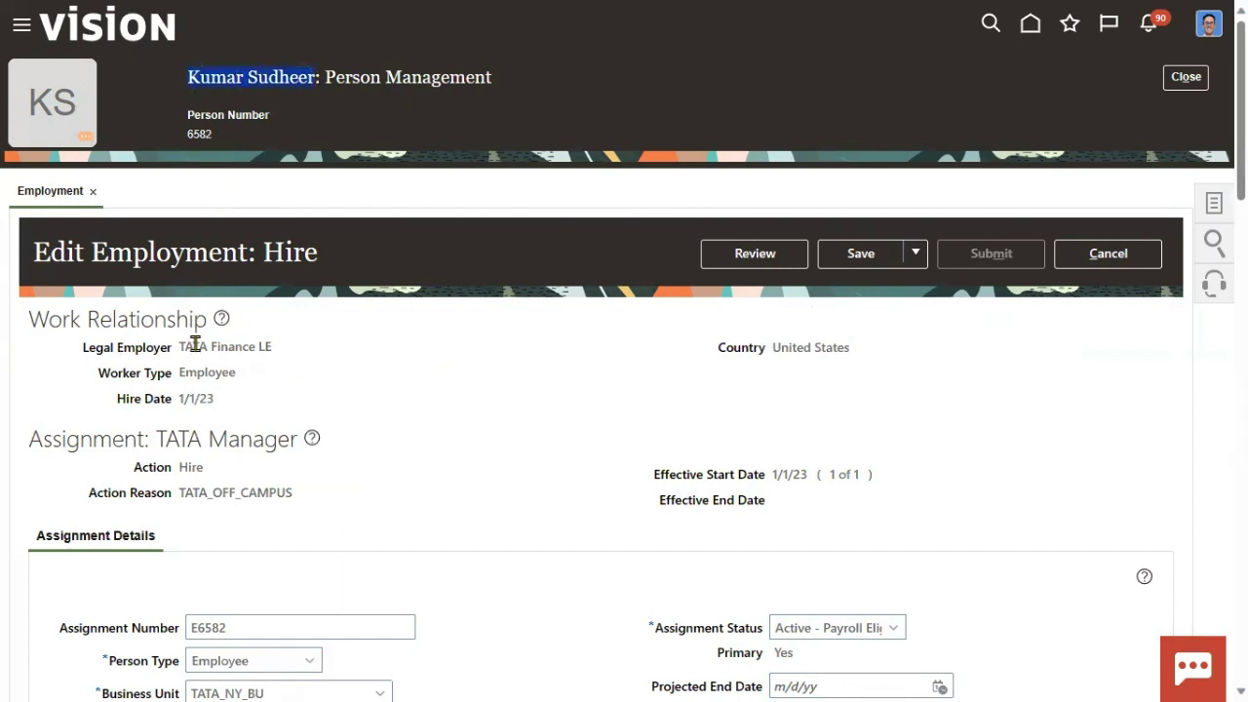
pyautogui.moveTo(182, 346); pyautogui.dragTo(273, 356)
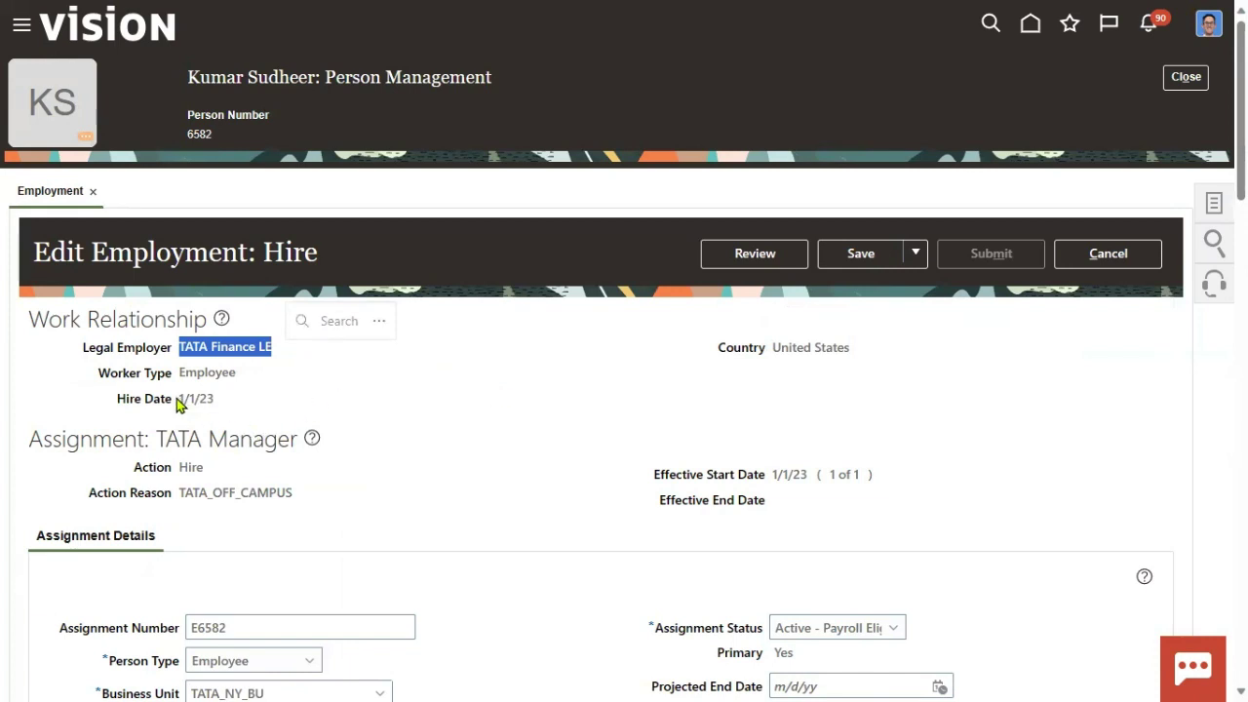
pyautogui.moveTo(179, 399); pyautogui.dragTo(214, 401)
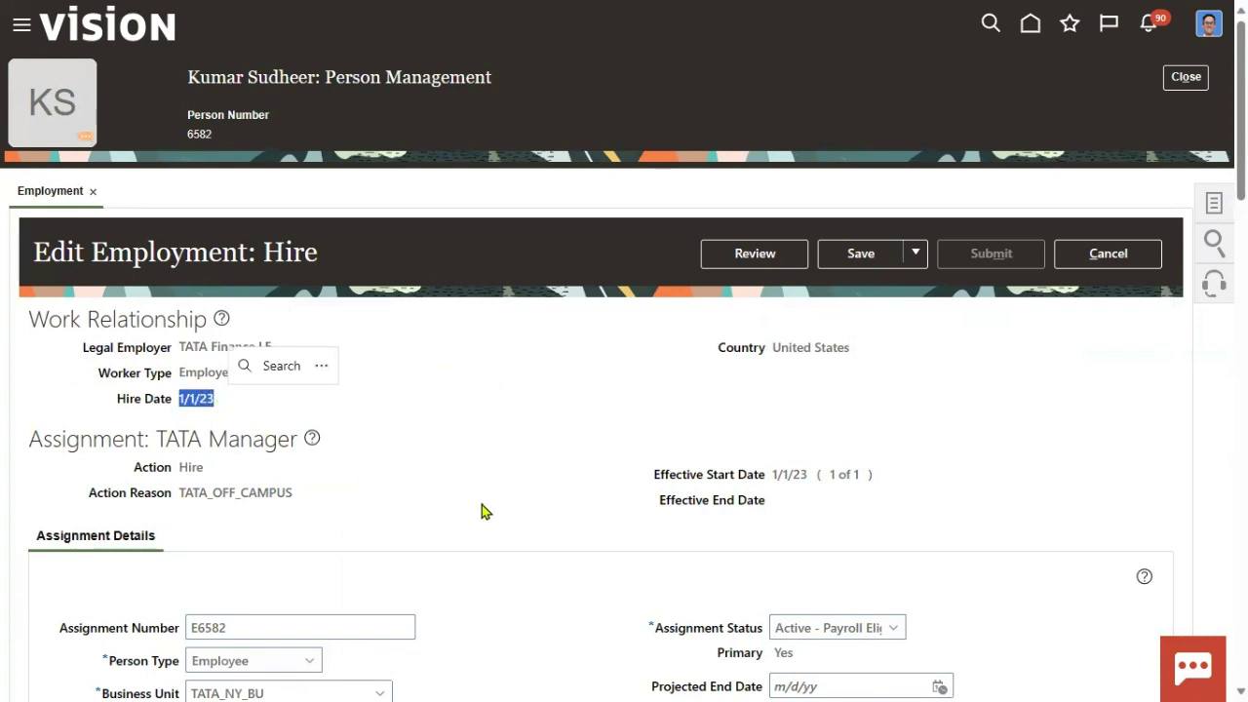
pyautogui.click(774, 474)
pyautogui.moveTo(774, 474); pyautogui.dragTo(813, 478)
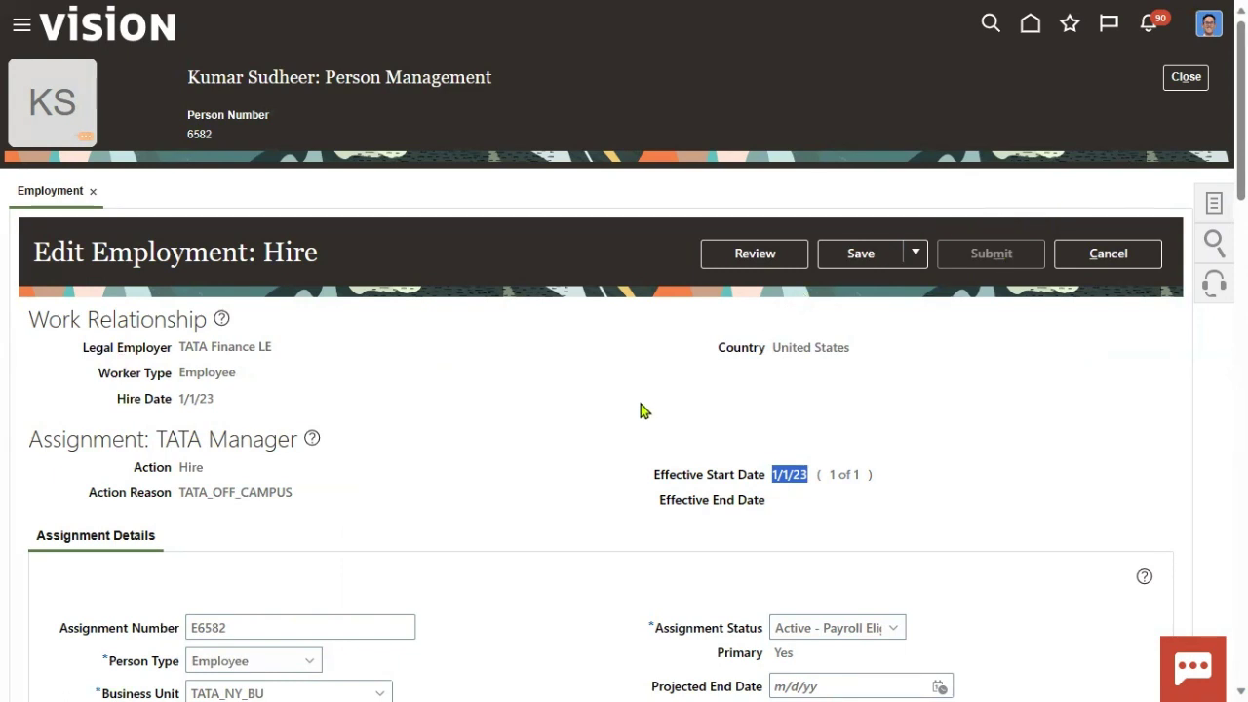
# Close the employment edit and confirm discarding the unsaved changes.
pyautogui.click(1183, 78)
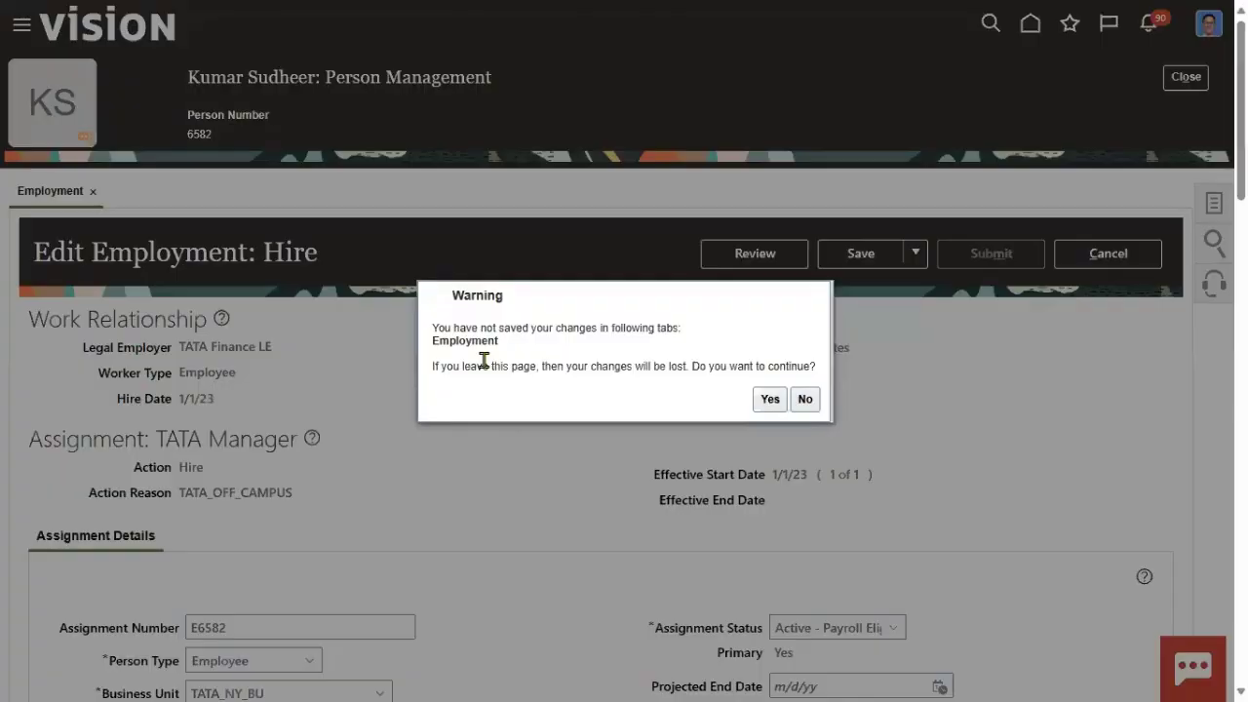
pyautogui.click(769, 399)
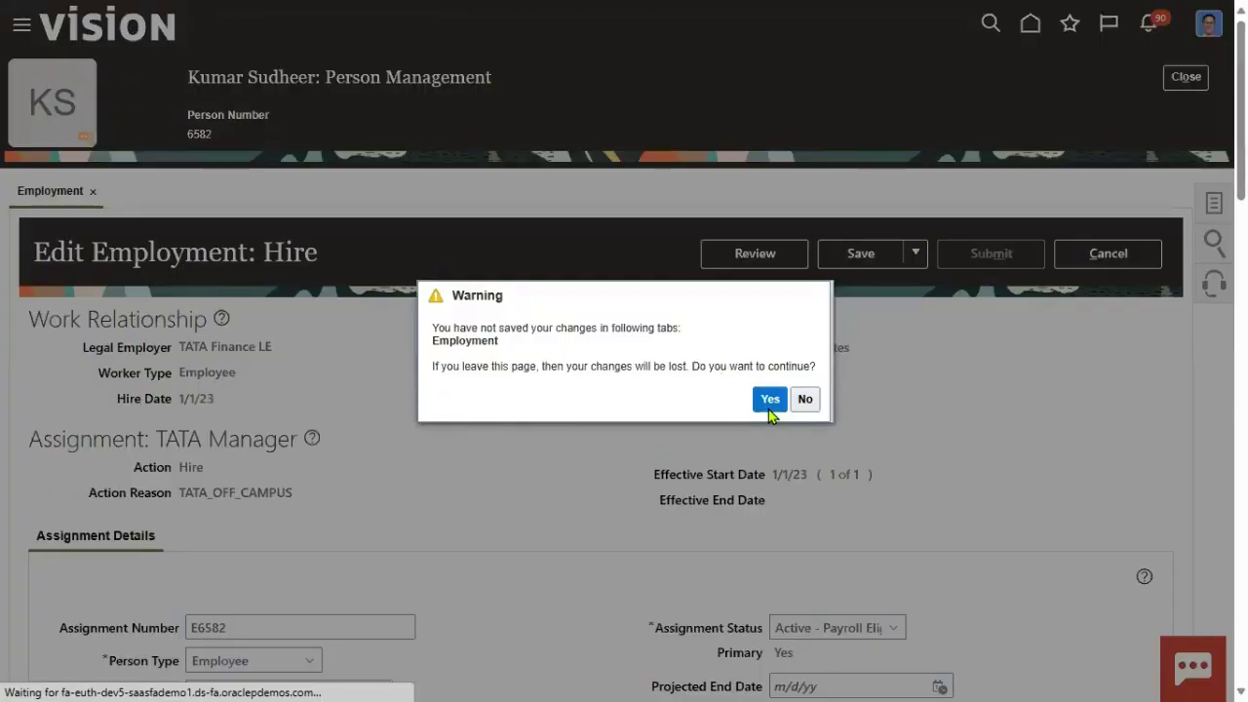
pyautogui.click(766, 399)
pyautogui.click(771, 400)
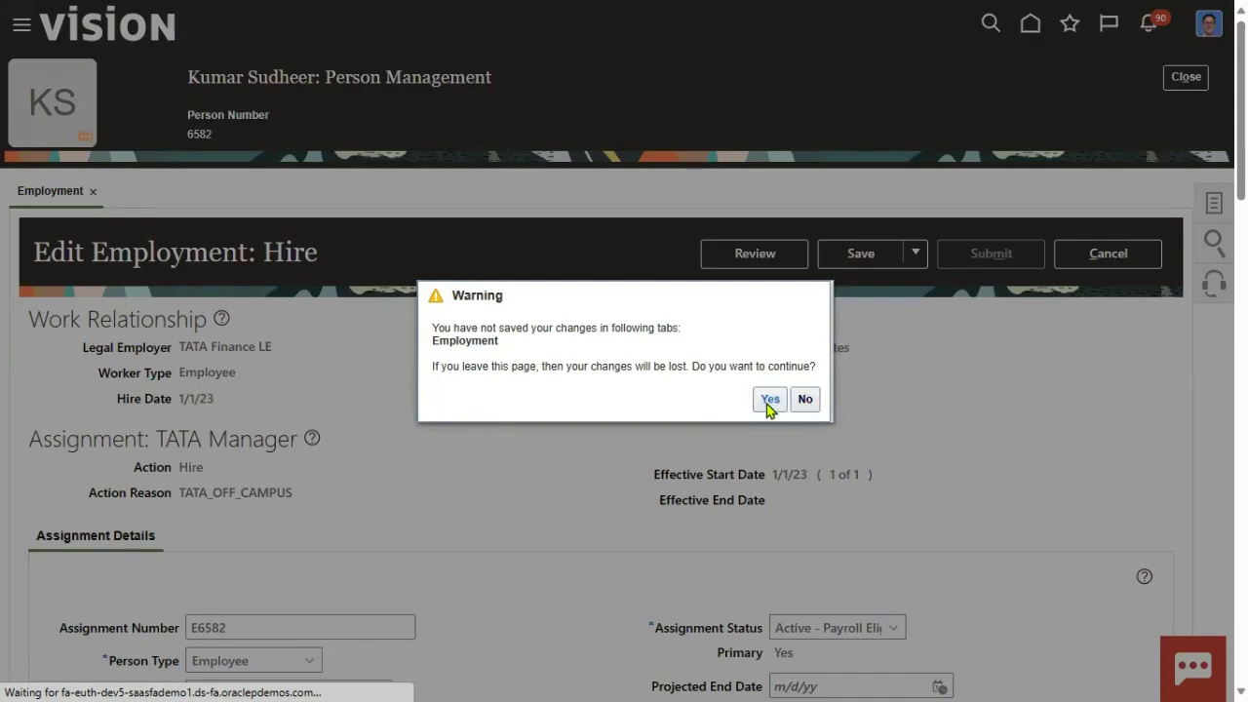
# Search Person Management for the new manager by name and open their employment record.
pyautogui.click(251, 272)
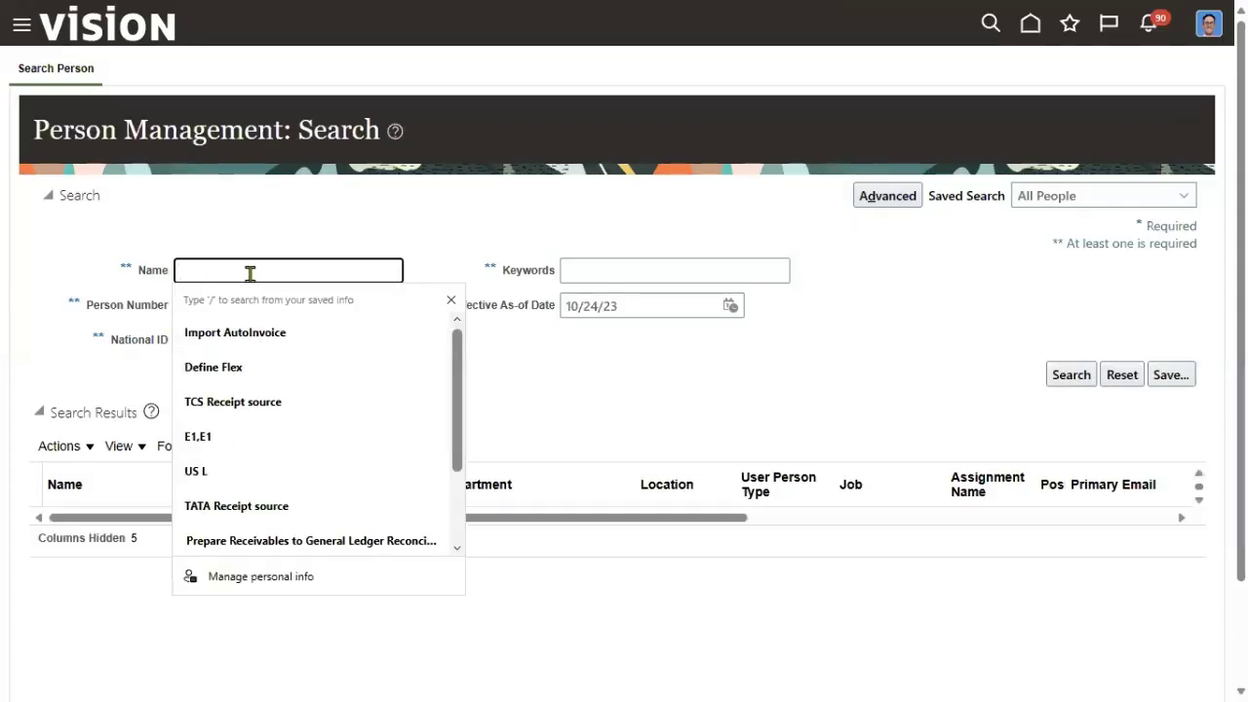
pyautogui.write('Prem')
pyautogui.press('Return')
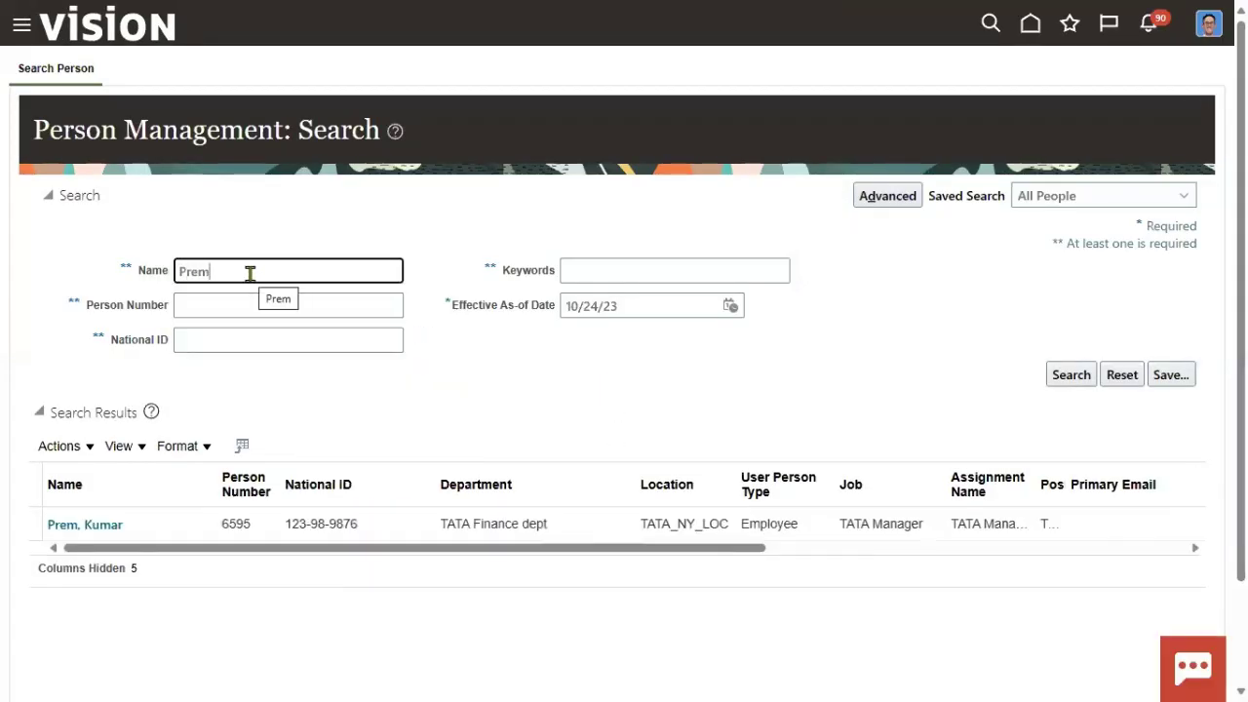
pyautogui.click(97, 524)
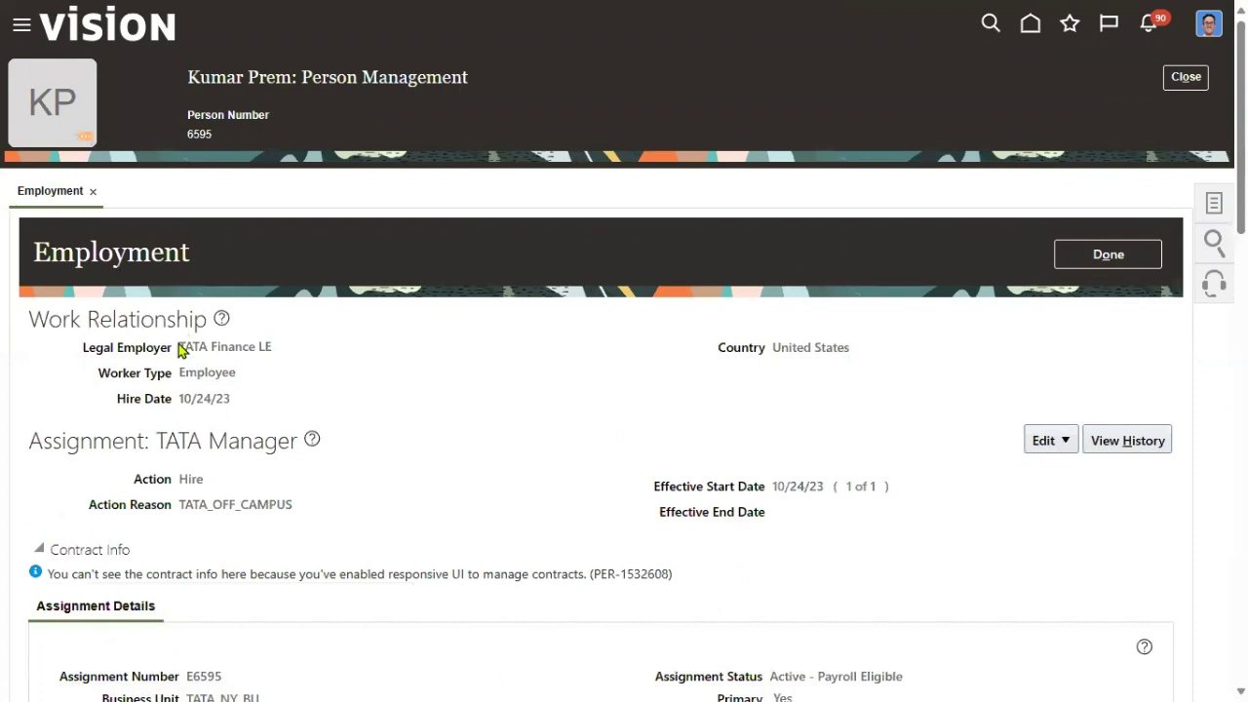
# Review the manager's legal employer and hire date 10/24/23, then close the record with Done.
pyautogui.moveTo(178, 347); pyautogui.dragTo(250, 348)
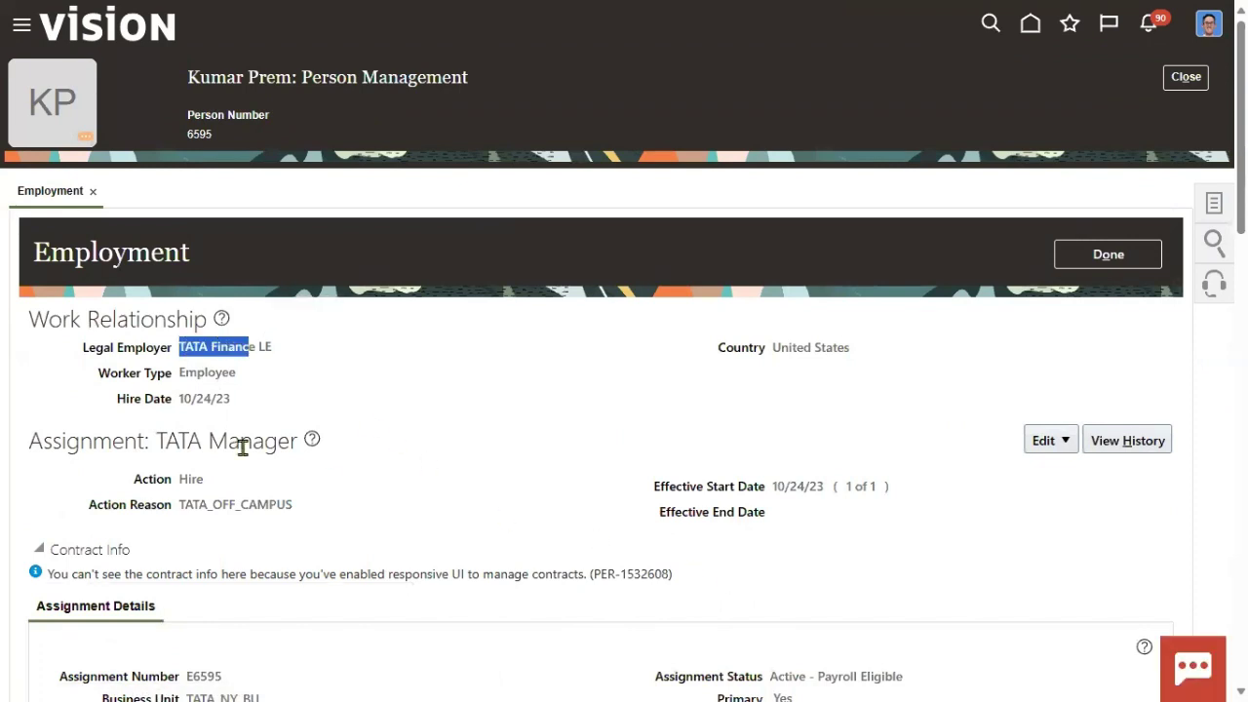
pyautogui.moveTo(177, 402); pyautogui.dragTo(234, 406)
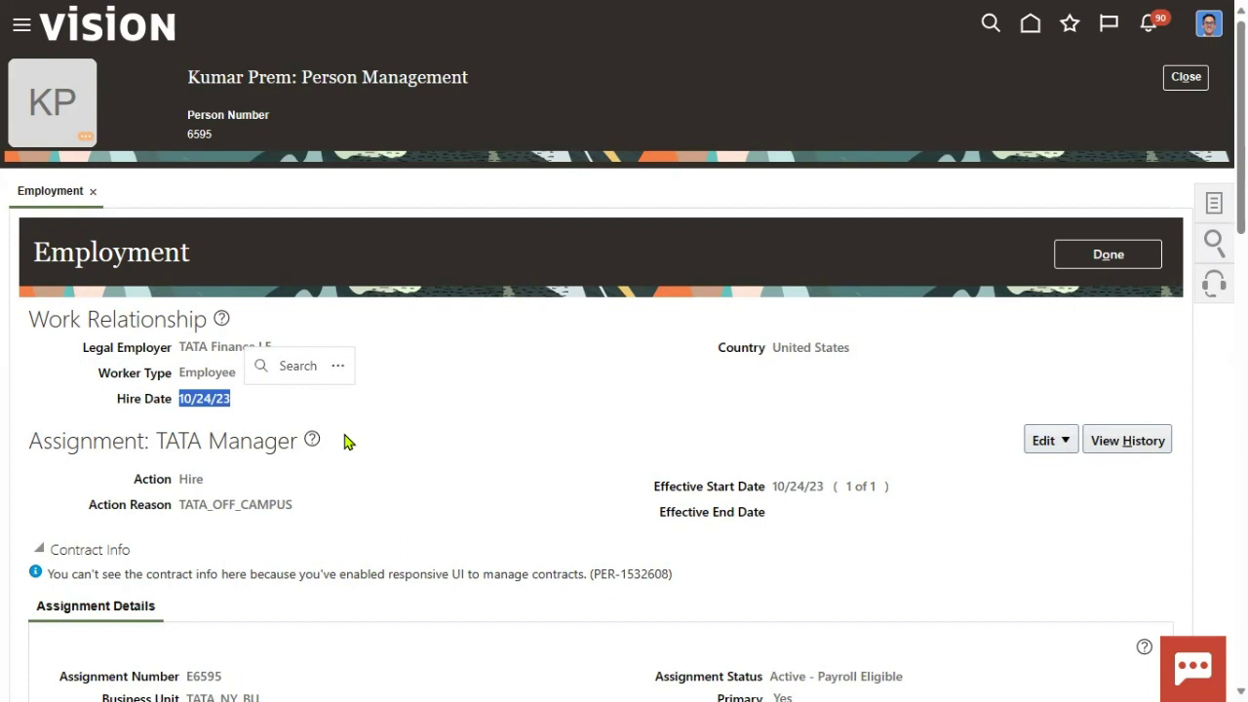
pyautogui.click(1072, 254)
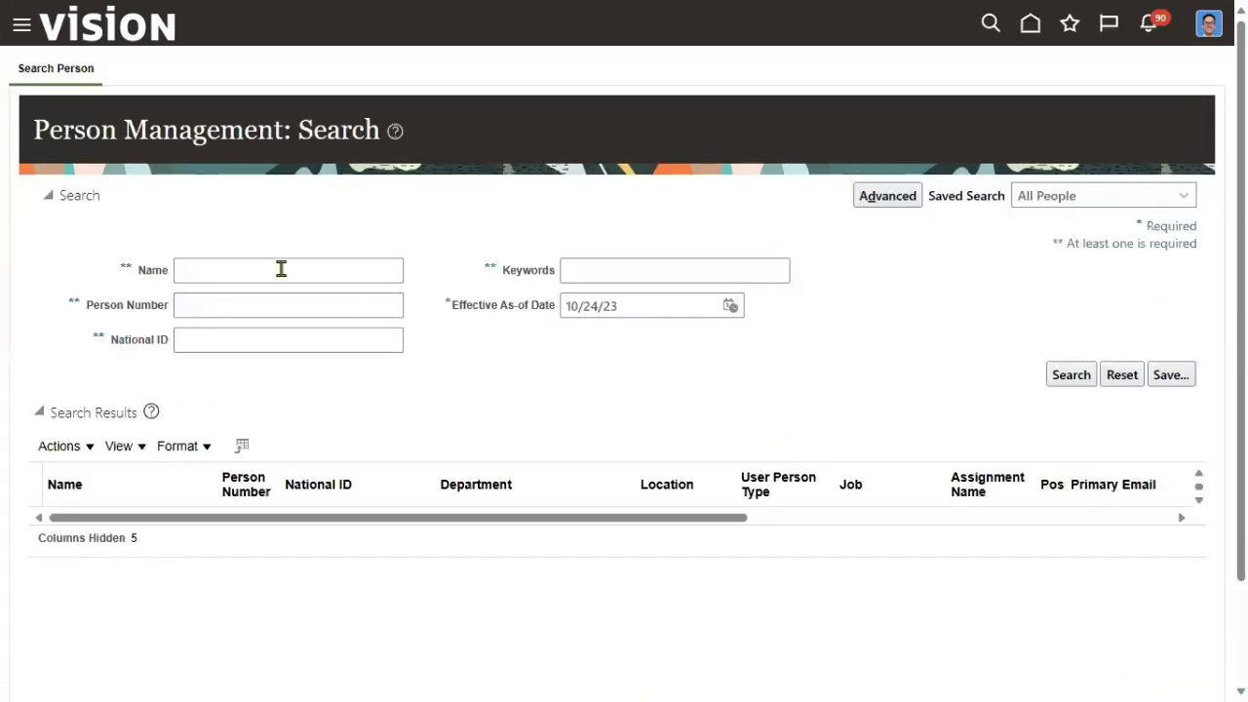
# Search for the original employee by surname and open their Employment page from the results.
pyautogui.click(281, 269)
pyautogui.write('Kumar')
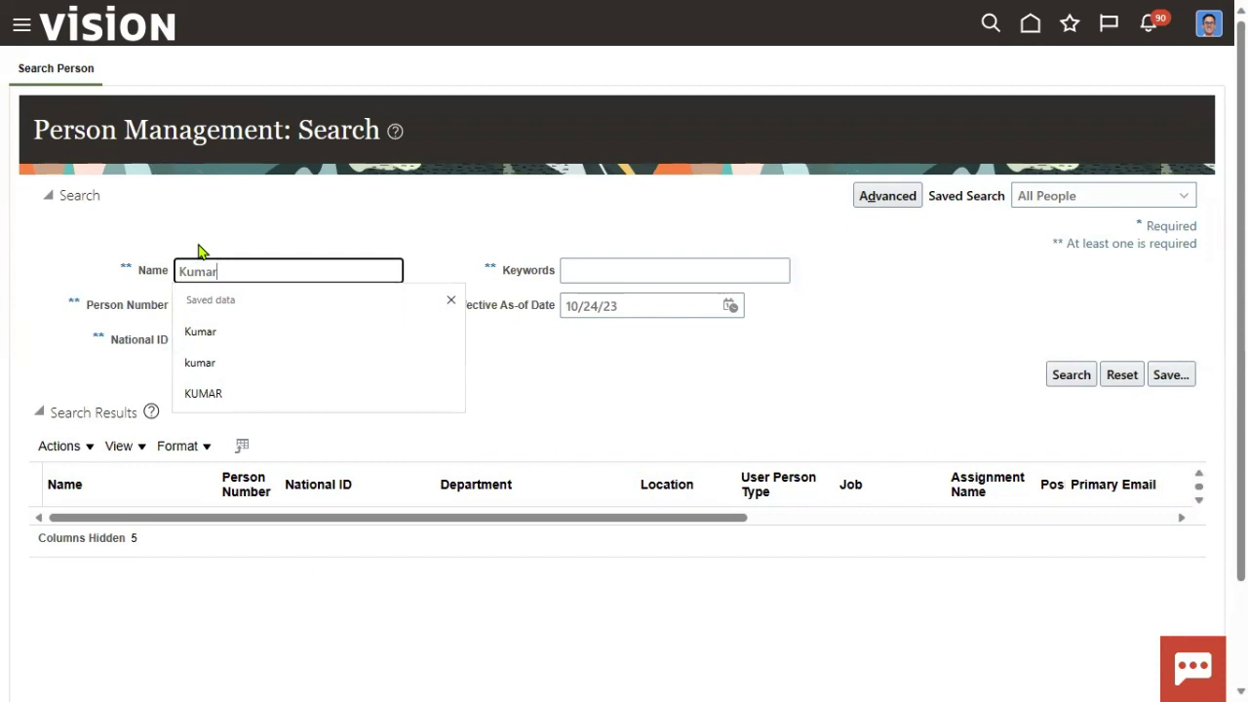
pyautogui.click(561, 399)
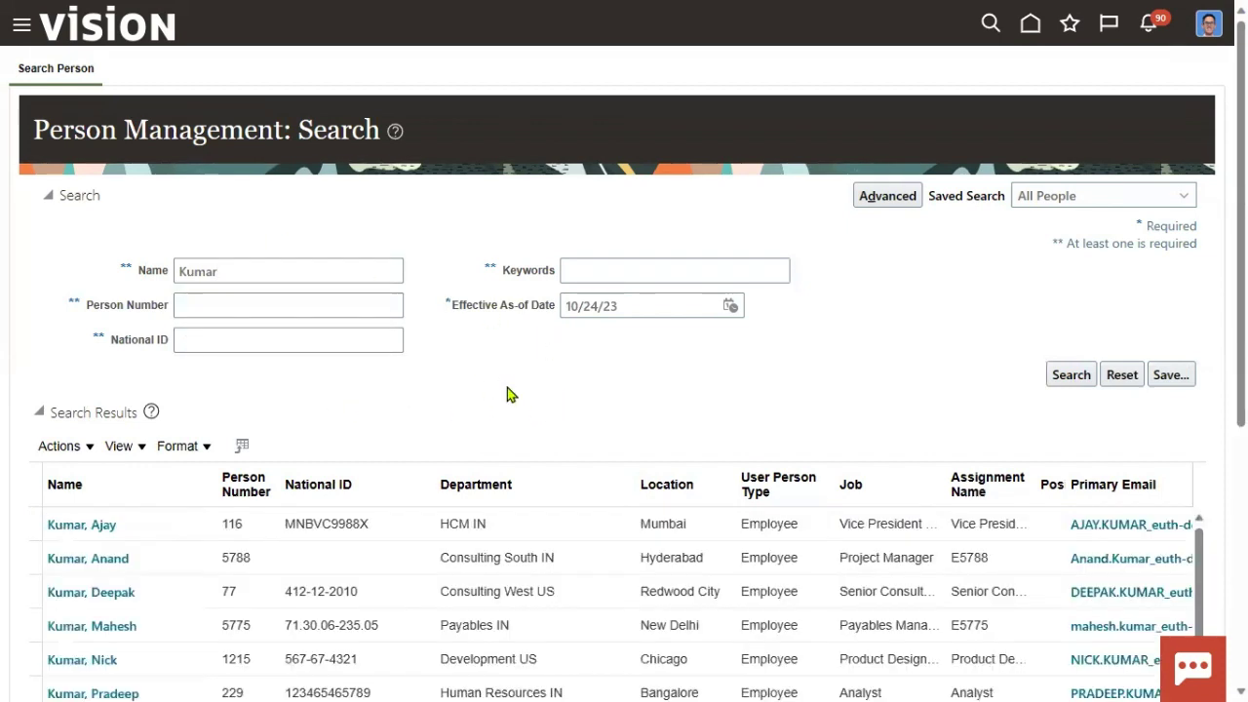
pyautogui.scroll(-5, 860, 551)
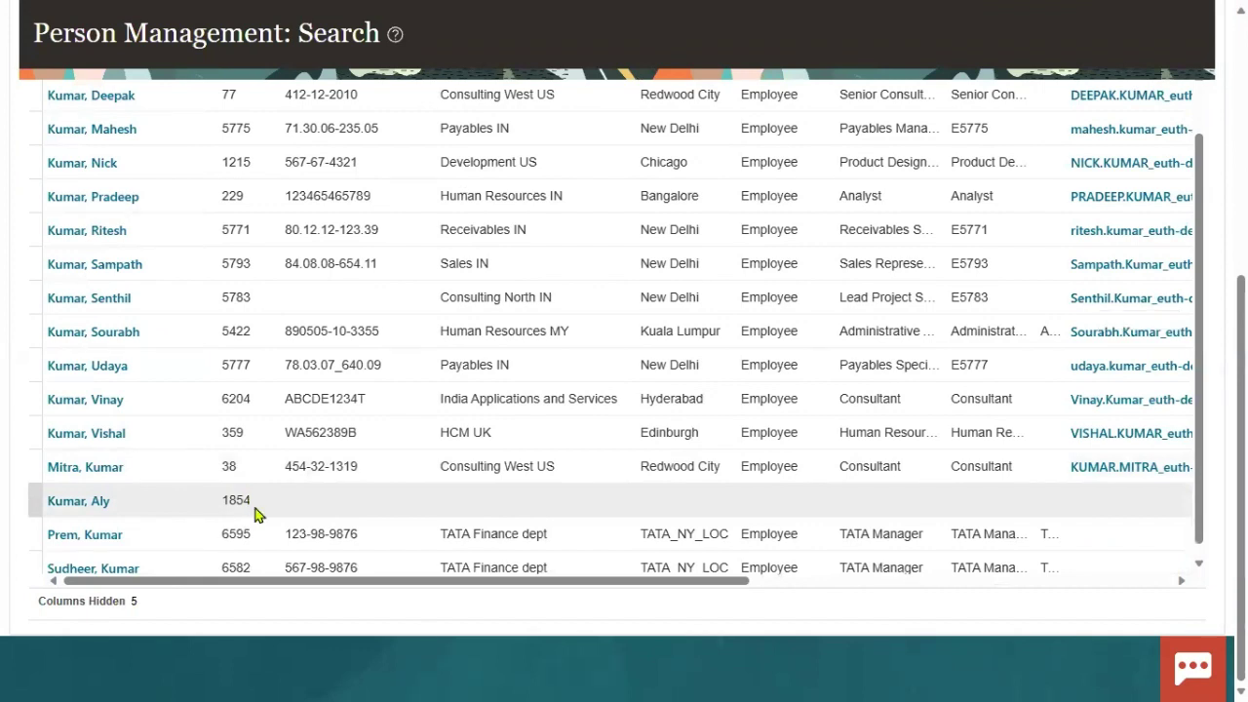
pyautogui.scroll(-1, 243, 521)
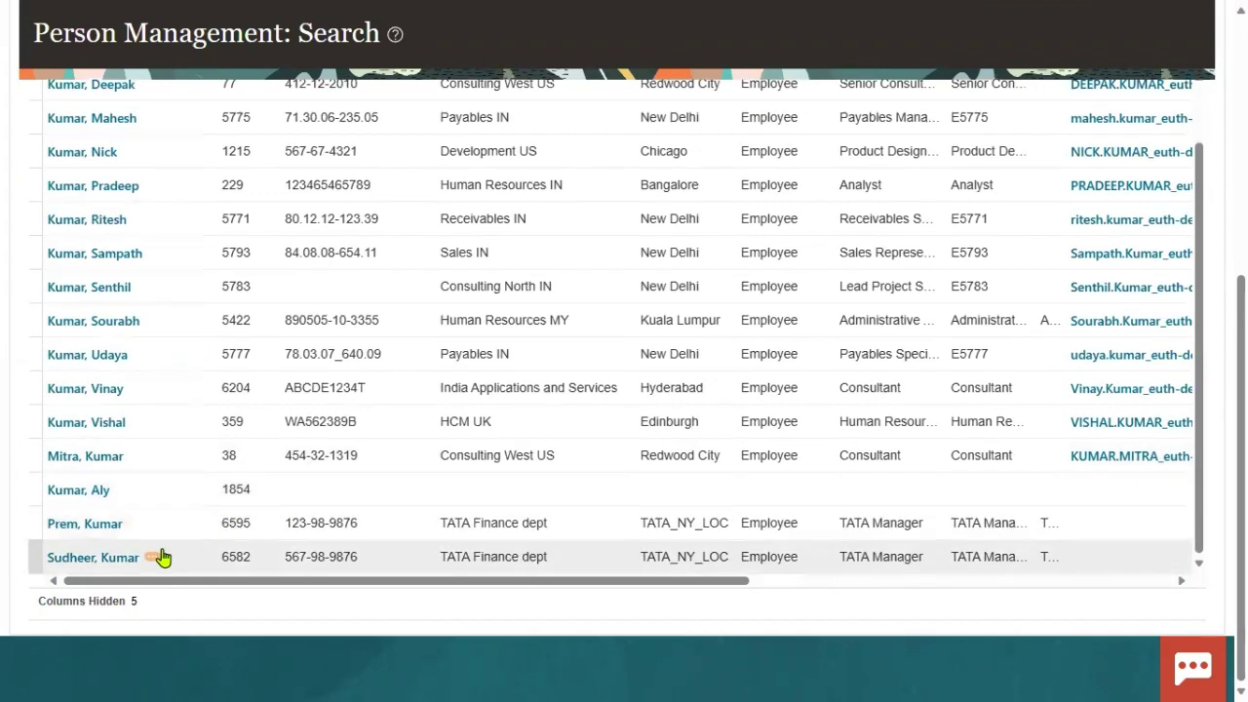
pyautogui.click(96, 560)
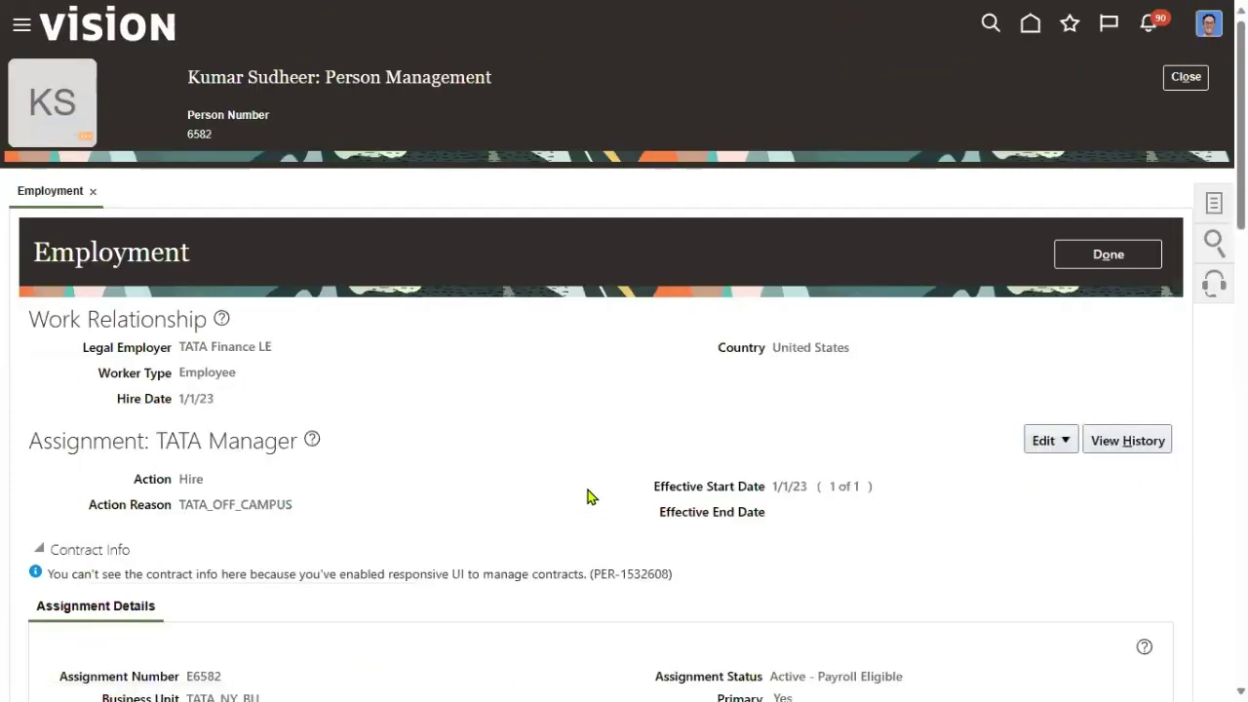
# Start an Update to the employee's assignment with effective start date 10/24/23.
pyautogui.click(1043, 441)
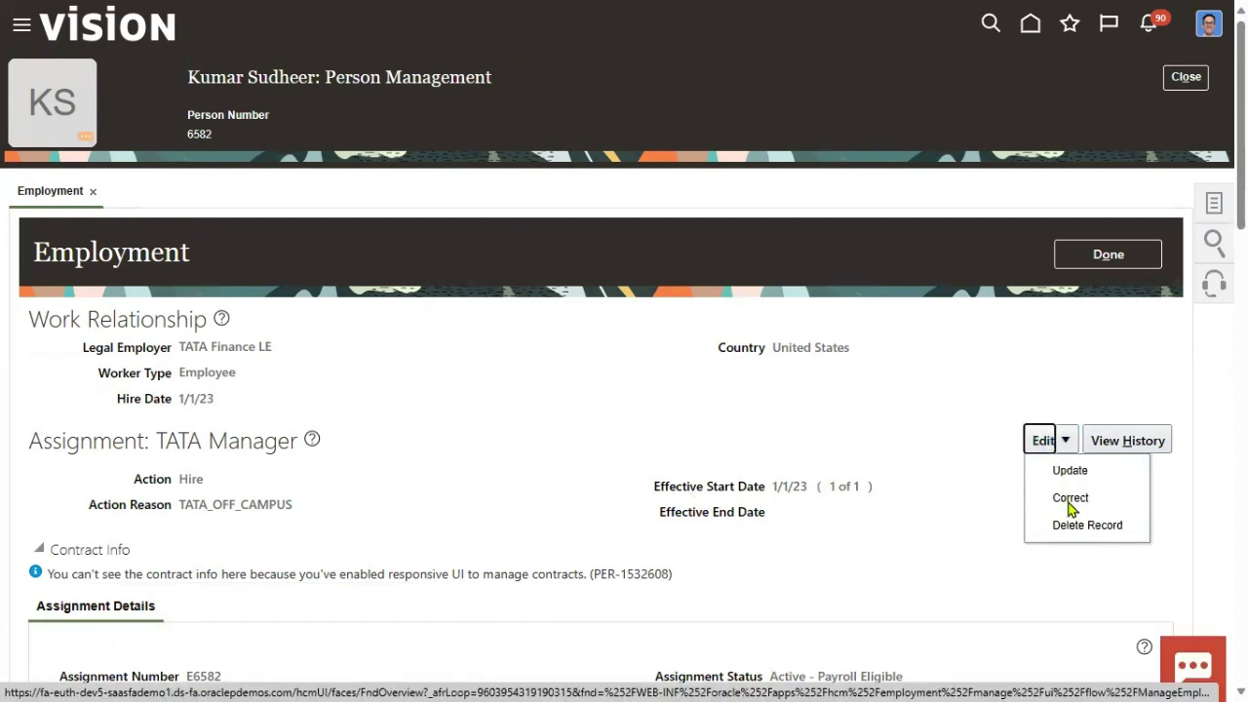
pyautogui.click(774, 487)
pyautogui.moveTo(774, 487); pyautogui.dragTo(792, 488)
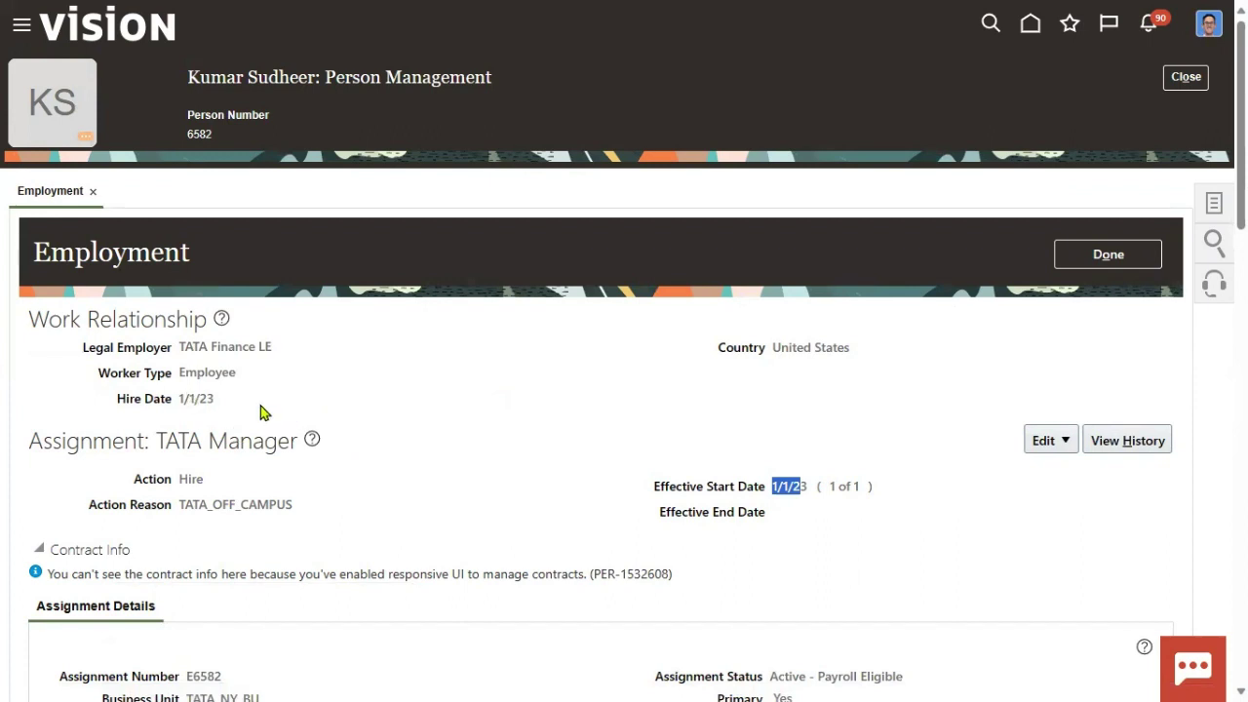
pyautogui.click(854, 517)
pyautogui.click(1064, 443)
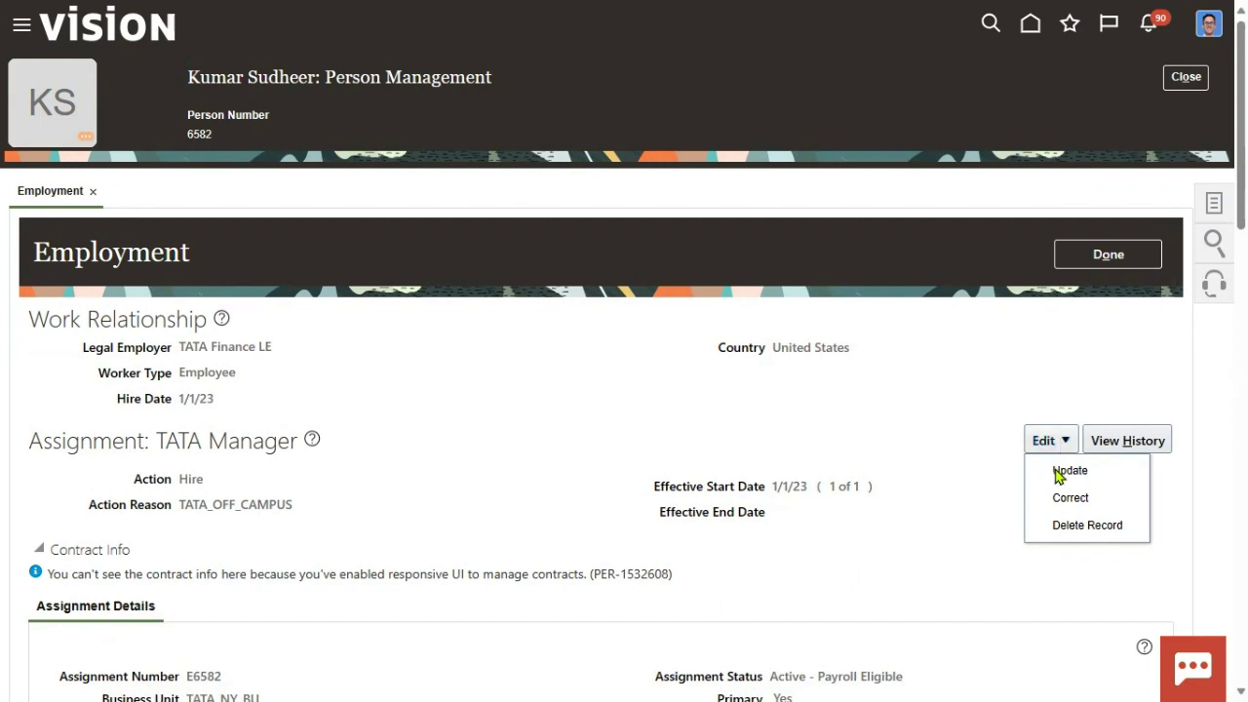
pyautogui.click(1060, 475)
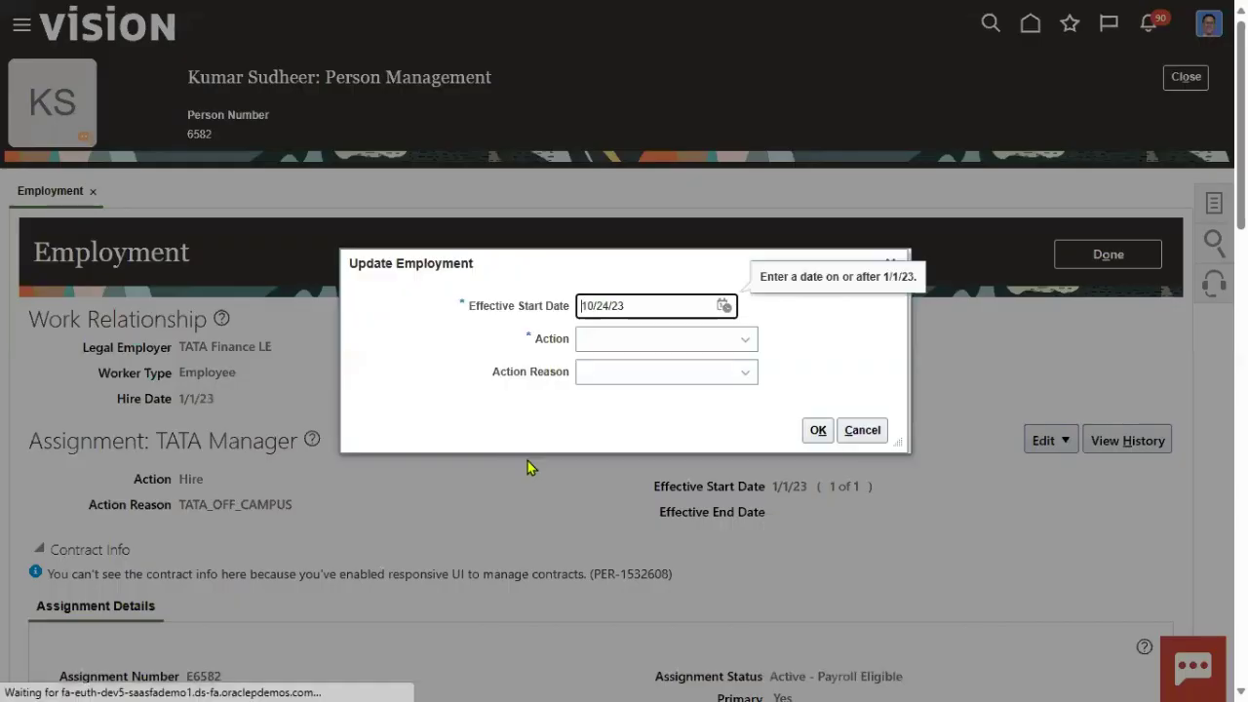
# Note the 10/24/23 effective start date in Update Employment, then switch to the web browser.
pyautogui.moveTo(518, 314); pyautogui.dragTo(563, 314)
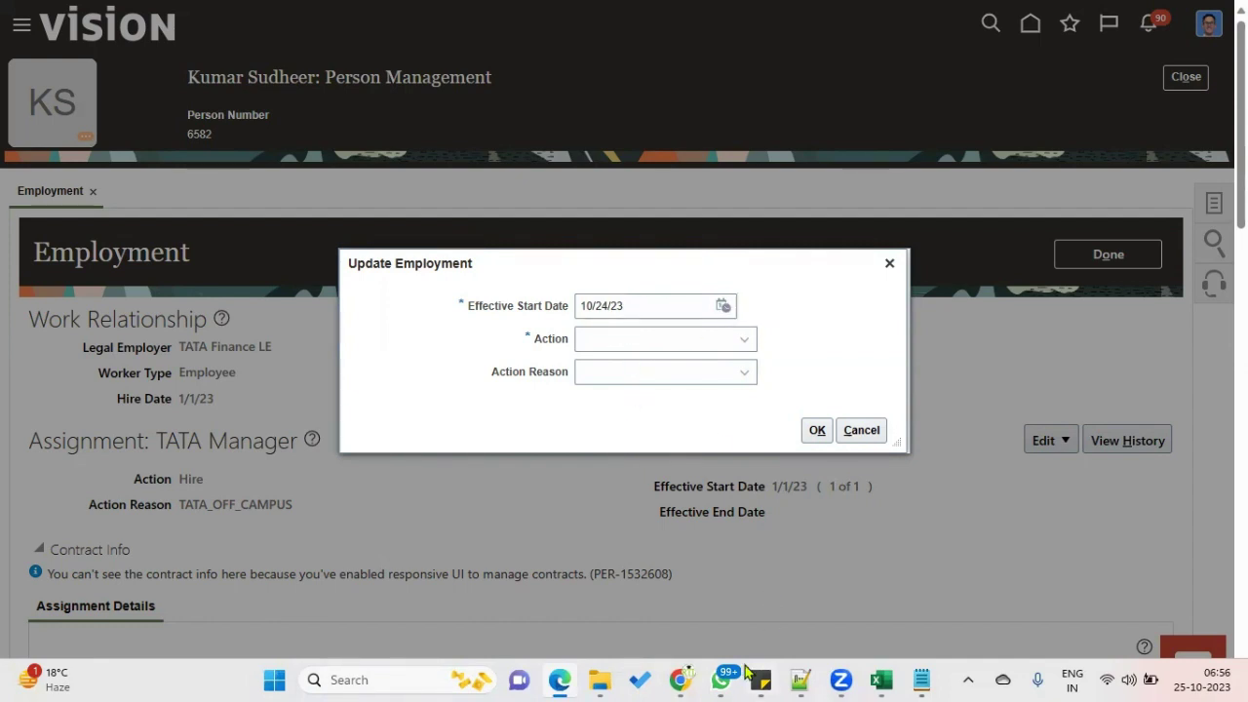
pyautogui.click(683, 681)
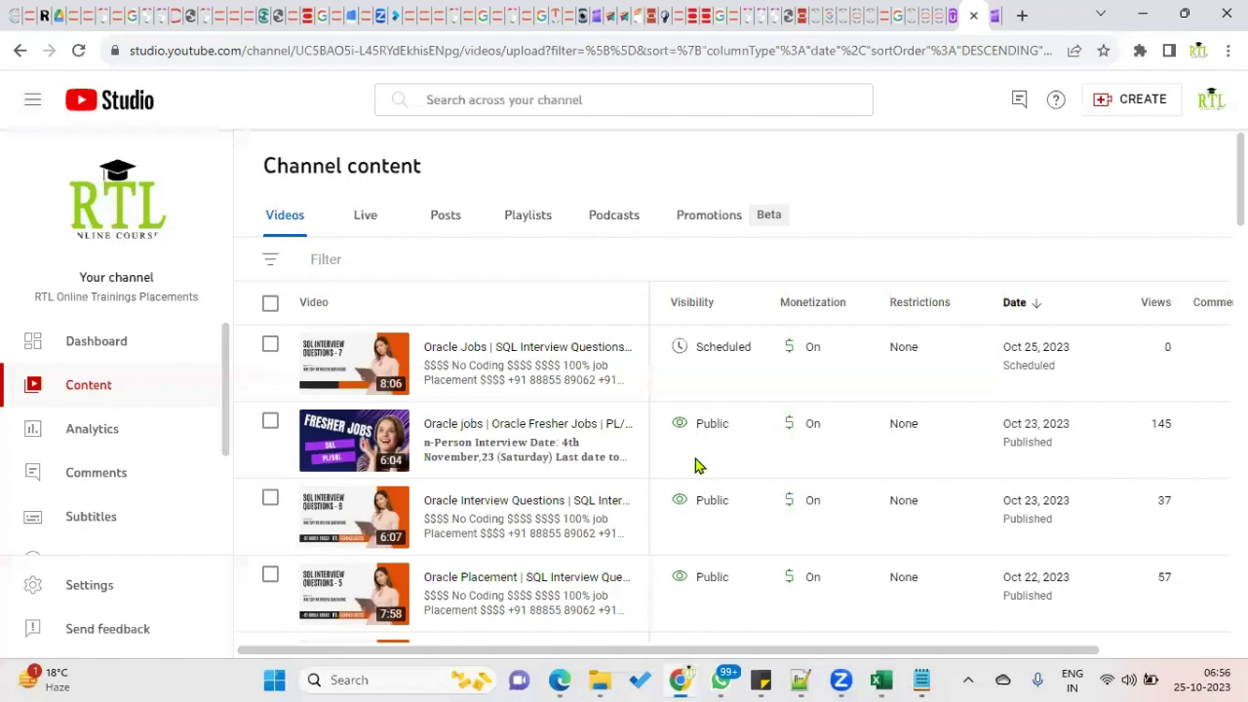
# In a new tab, search YouTube for 'rtl online training date track'.
pyautogui.click(1022, 15)
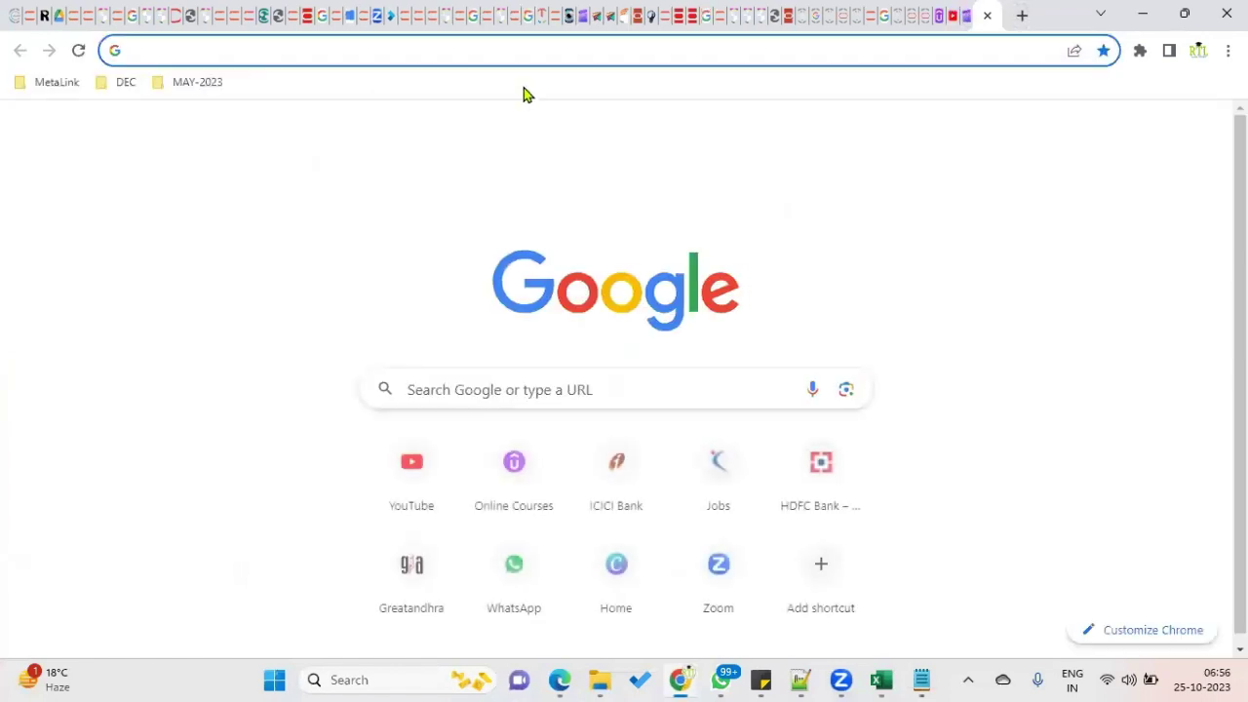
pyautogui.click(425, 494)
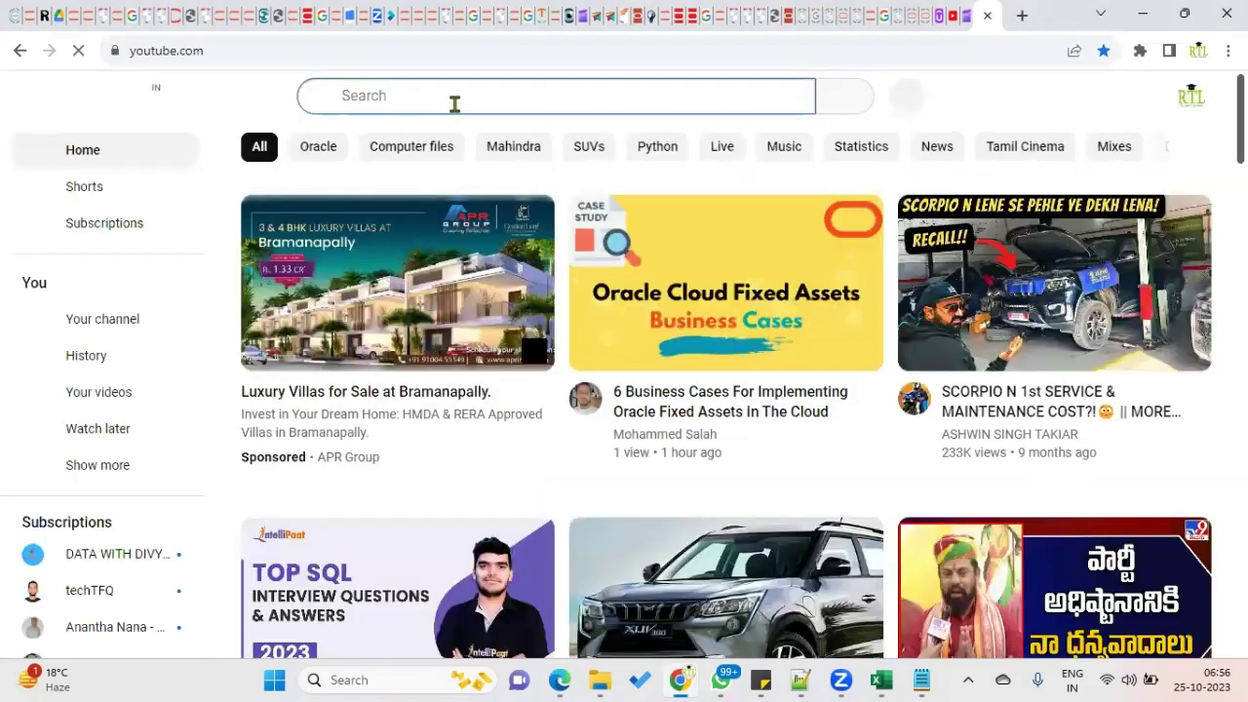
pyautogui.click(457, 109)
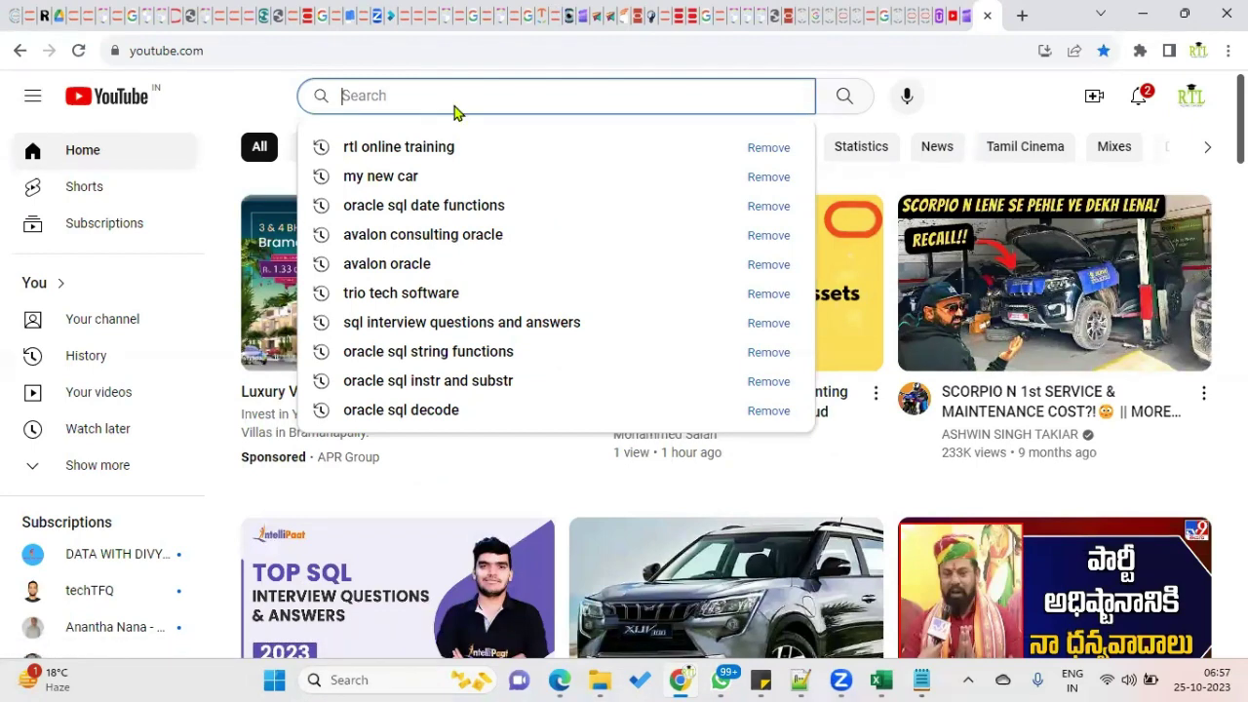
pyautogui.press('Down')
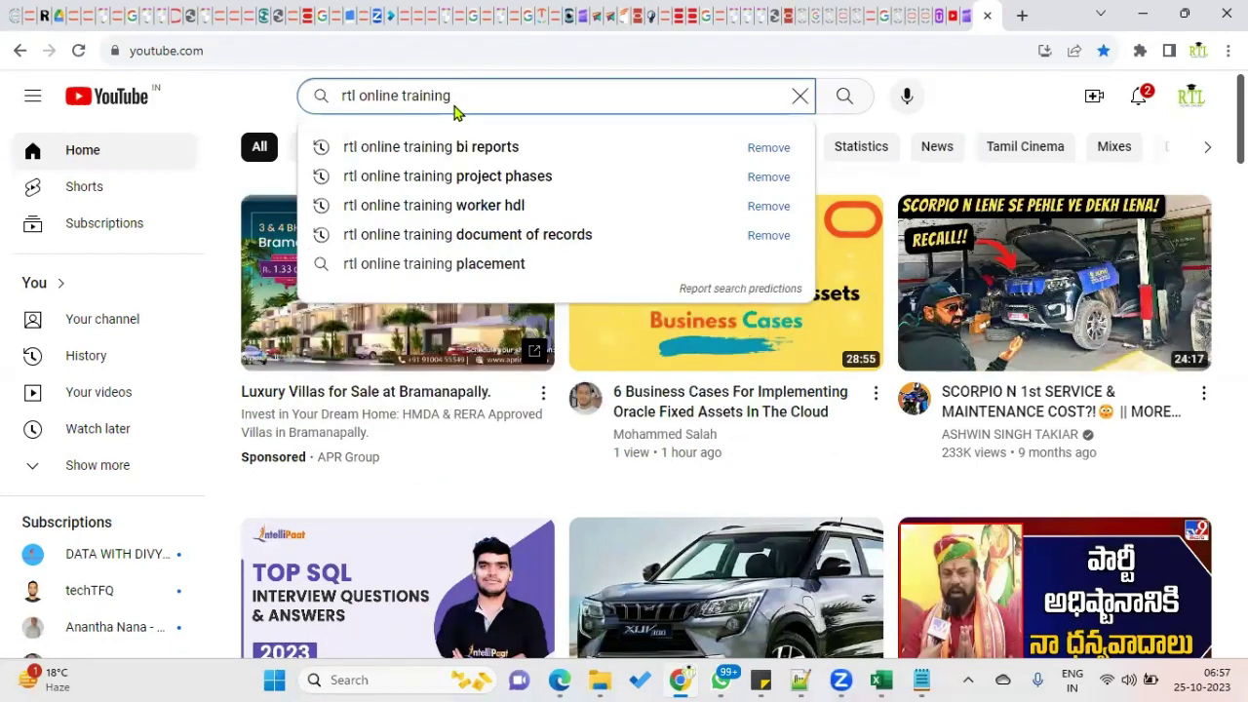
pyautogui.write('date t')
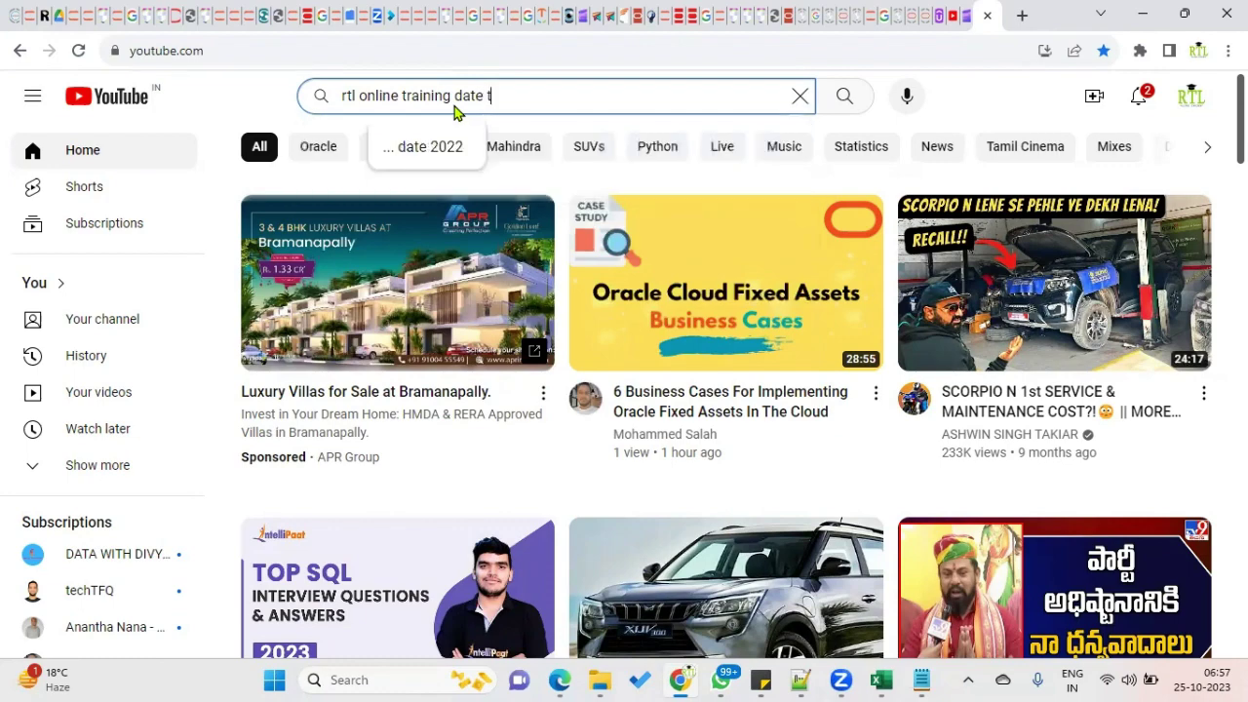
pyautogui.write('rack')
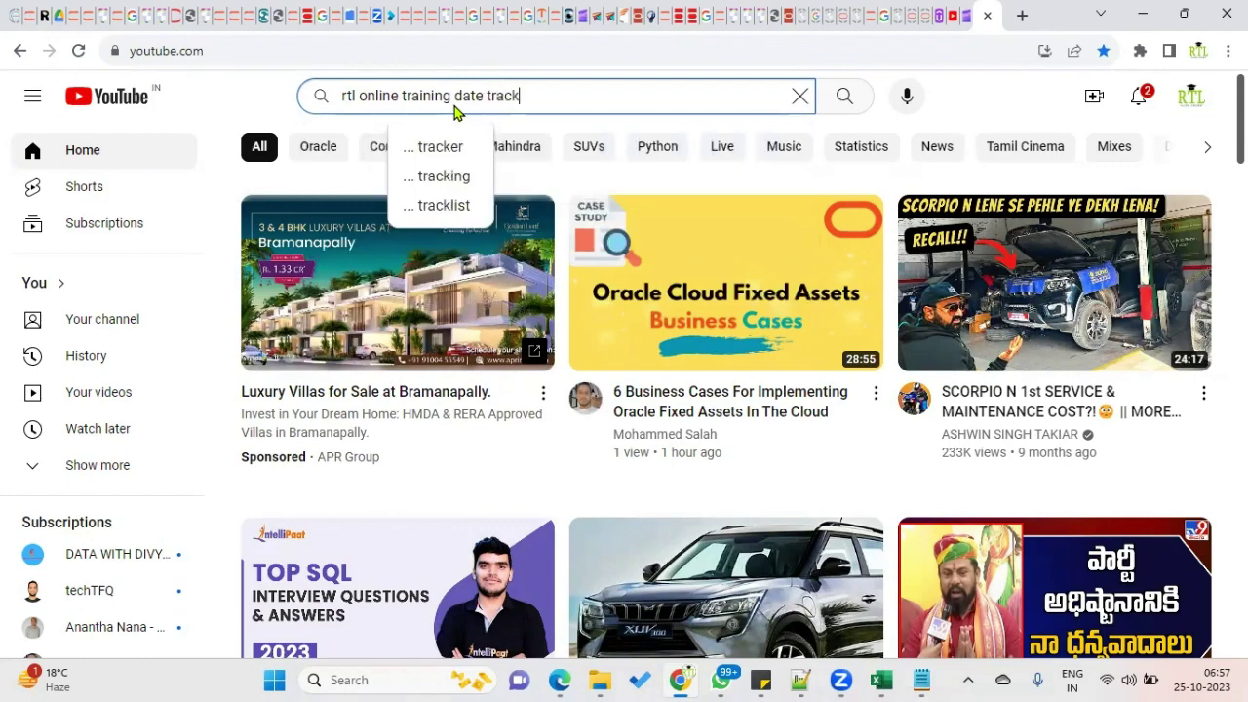
pyautogui.press('Return')
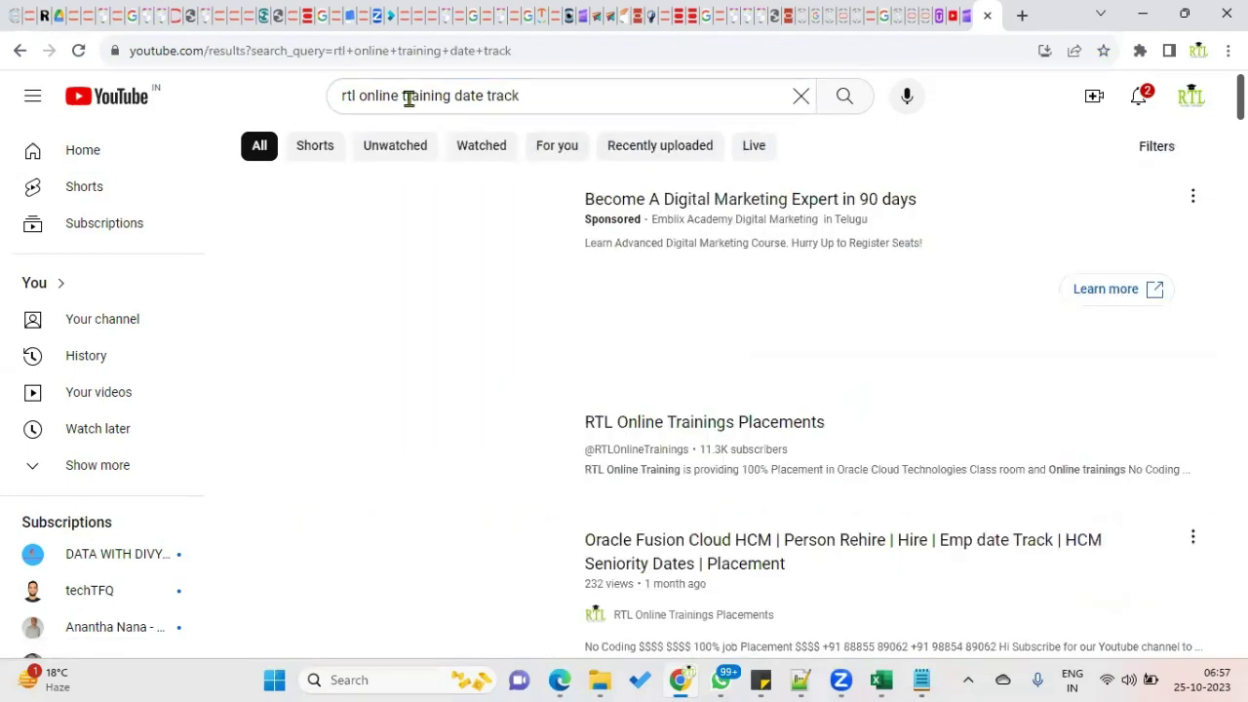
pyautogui.click(662, 103)
pyautogui.click(844, 95)
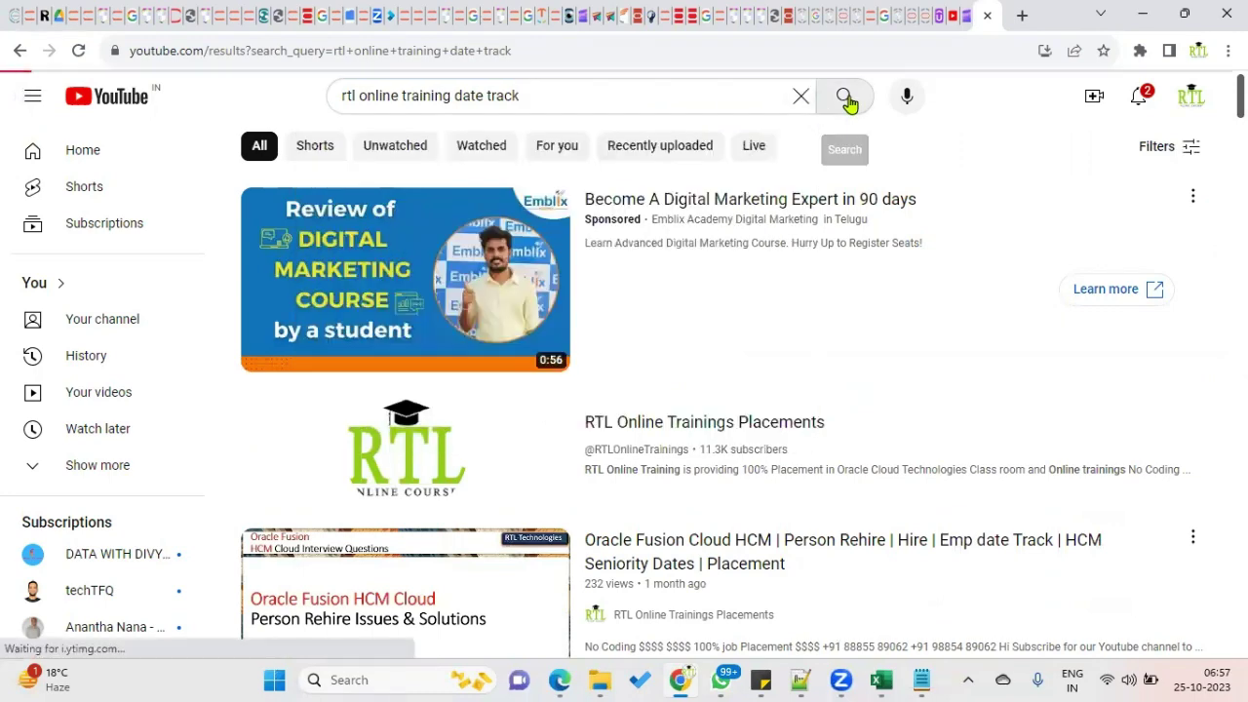
# Scroll through the RTL Online Trainings Placements date track video results.
pyautogui.scroll(-2, 796, 390)
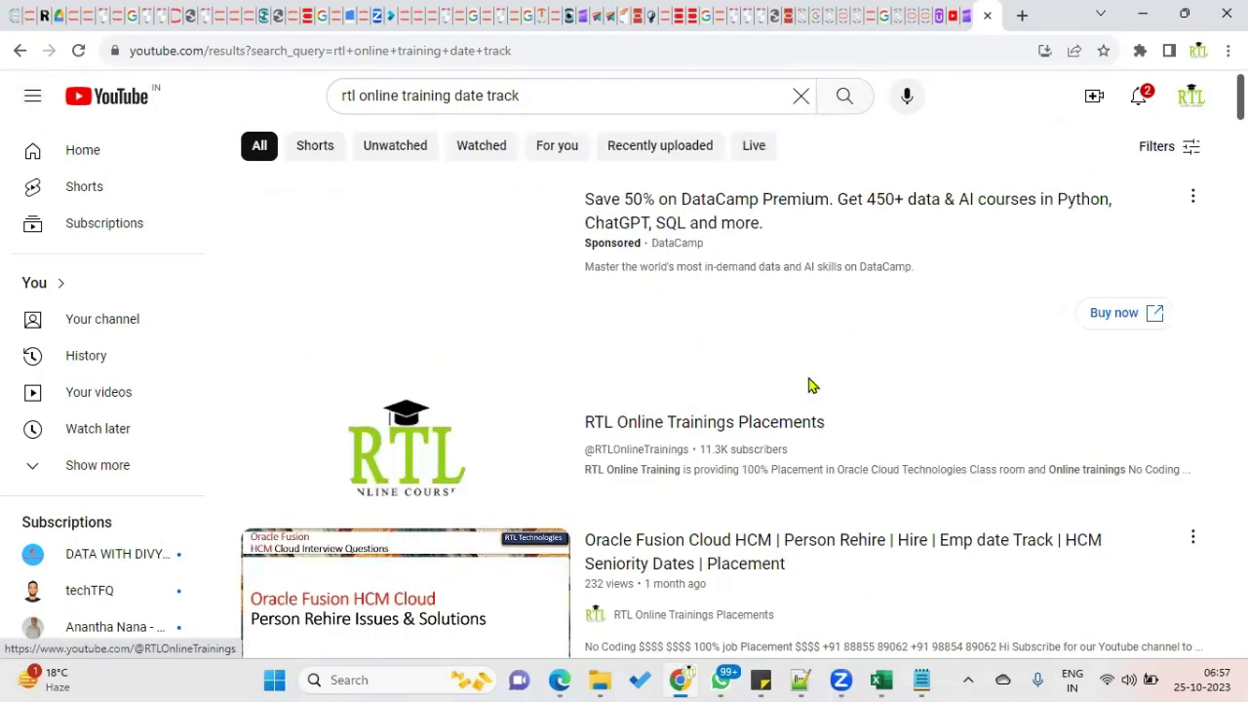
pyautogui.scroll(-2, 808, 390)
pyautogui.moveTo(908, 393)
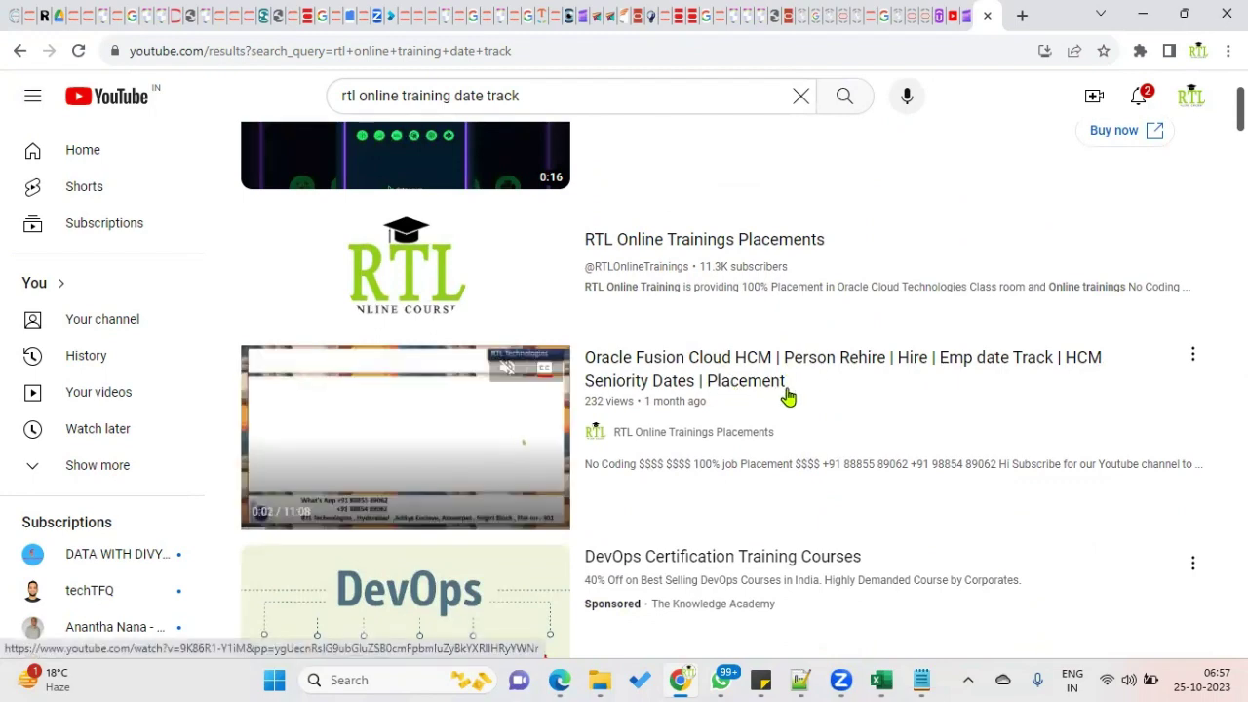
pyautogui.scroll(2, 546, 244)
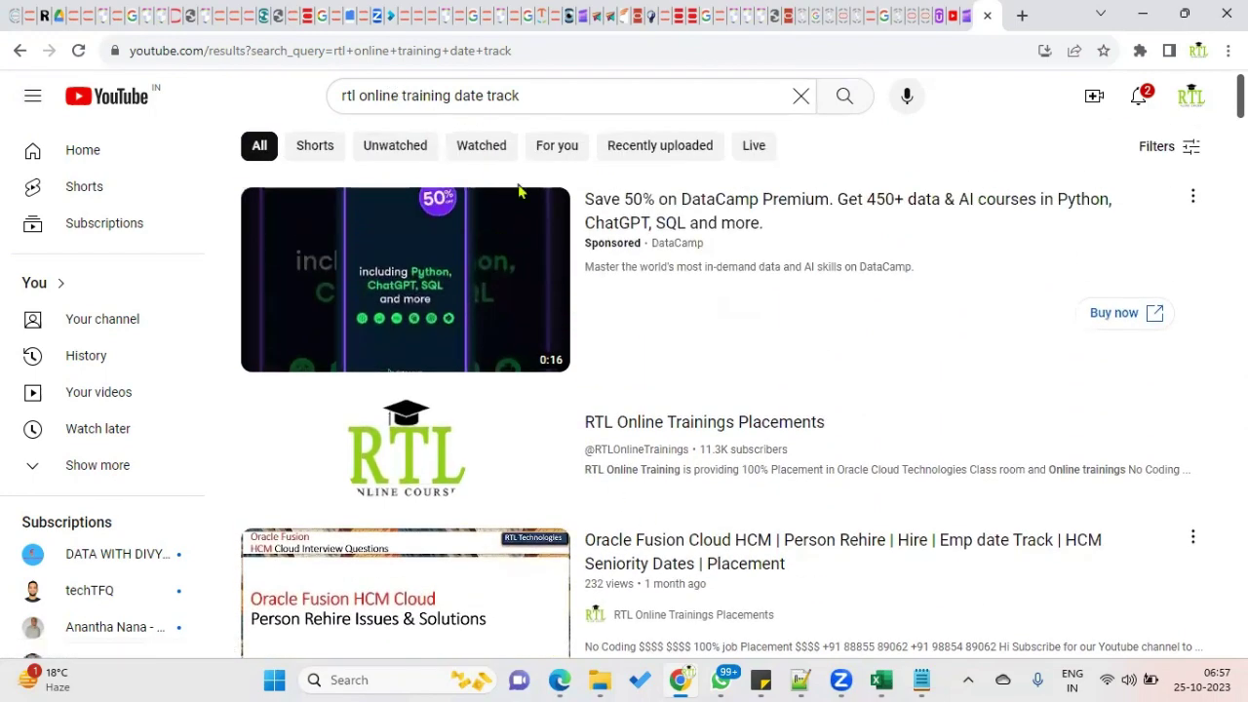
pyautogui.scroll(-3, 848, 409)
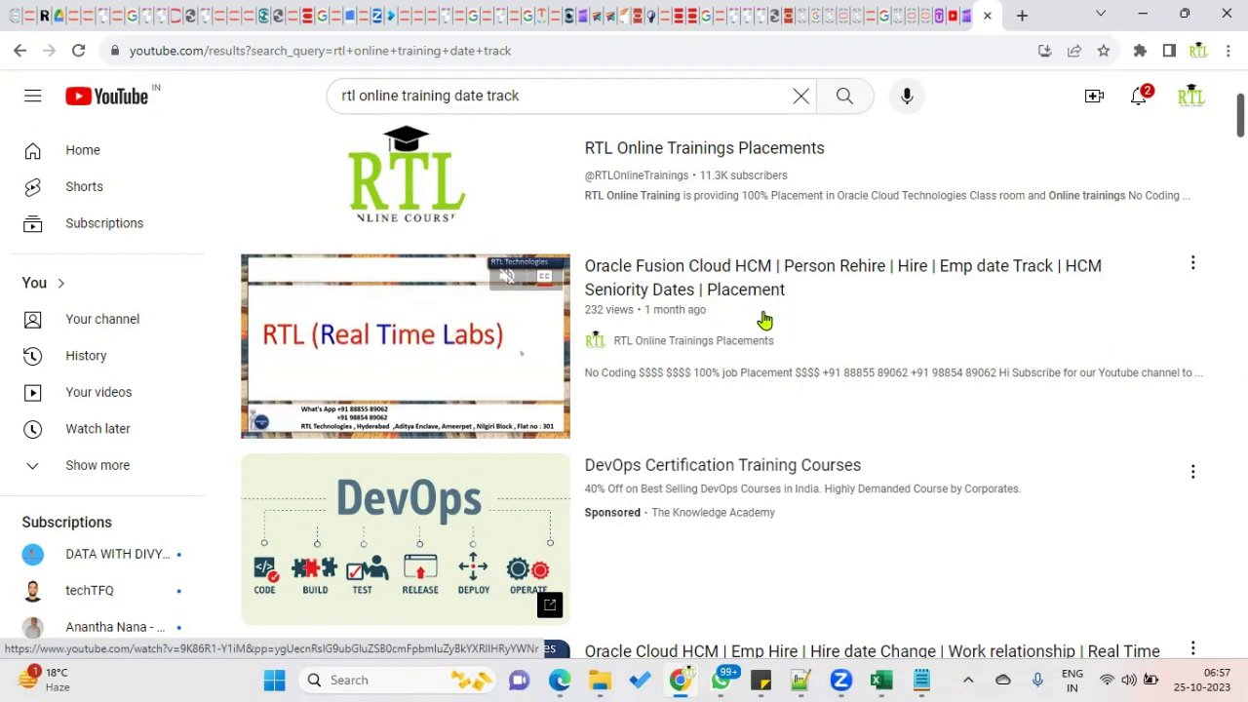
pyautogui.scroll(-3, 764, 321)
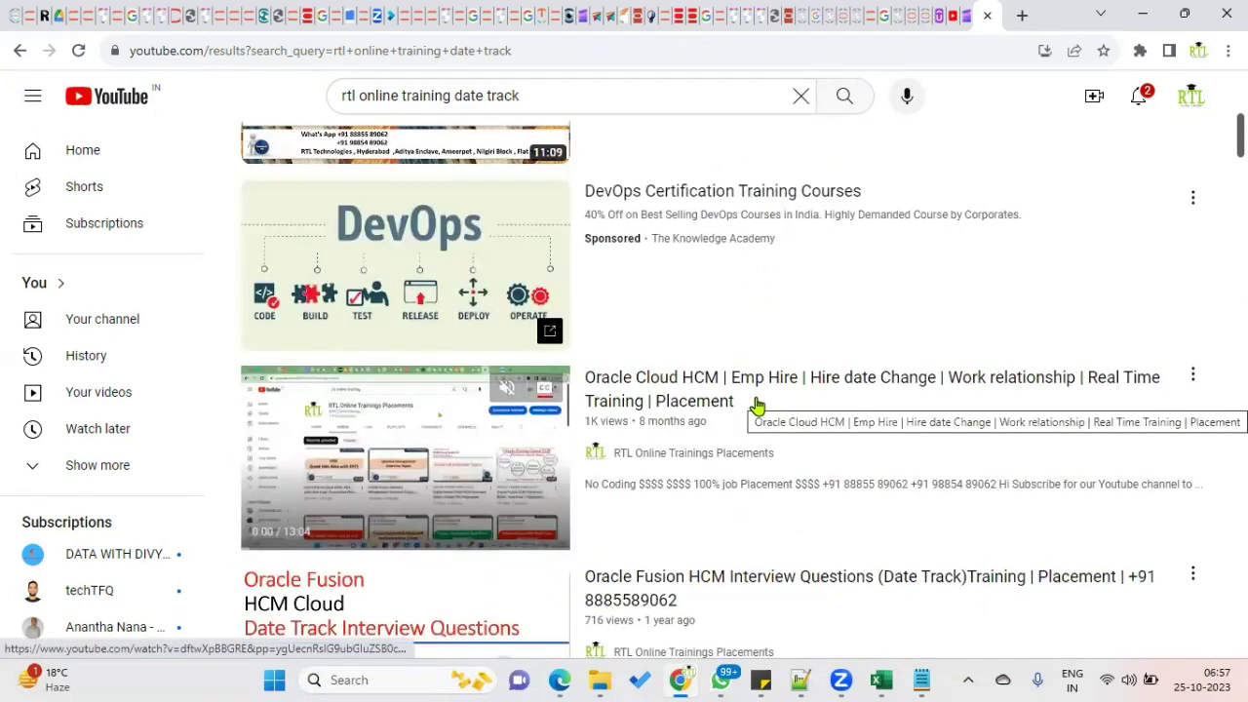
pyautogui.scroll(-2, 700, 419)
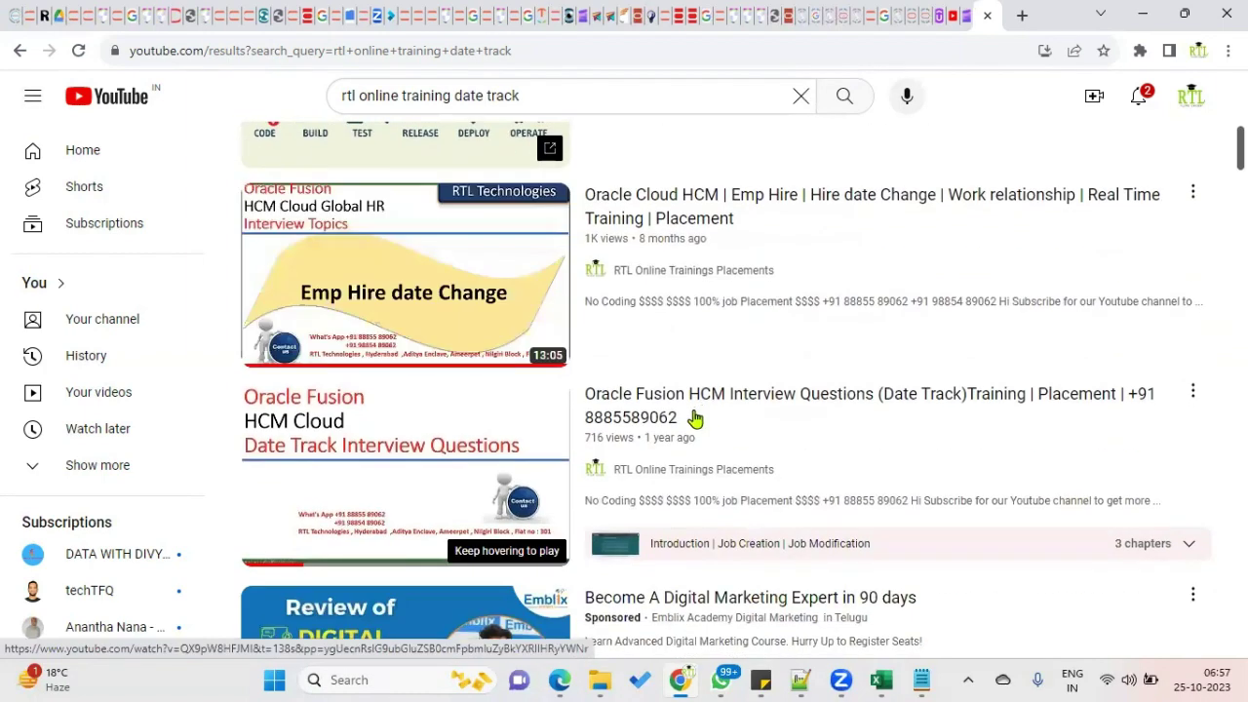
pyautogui.scroll(-1, 673, 420)
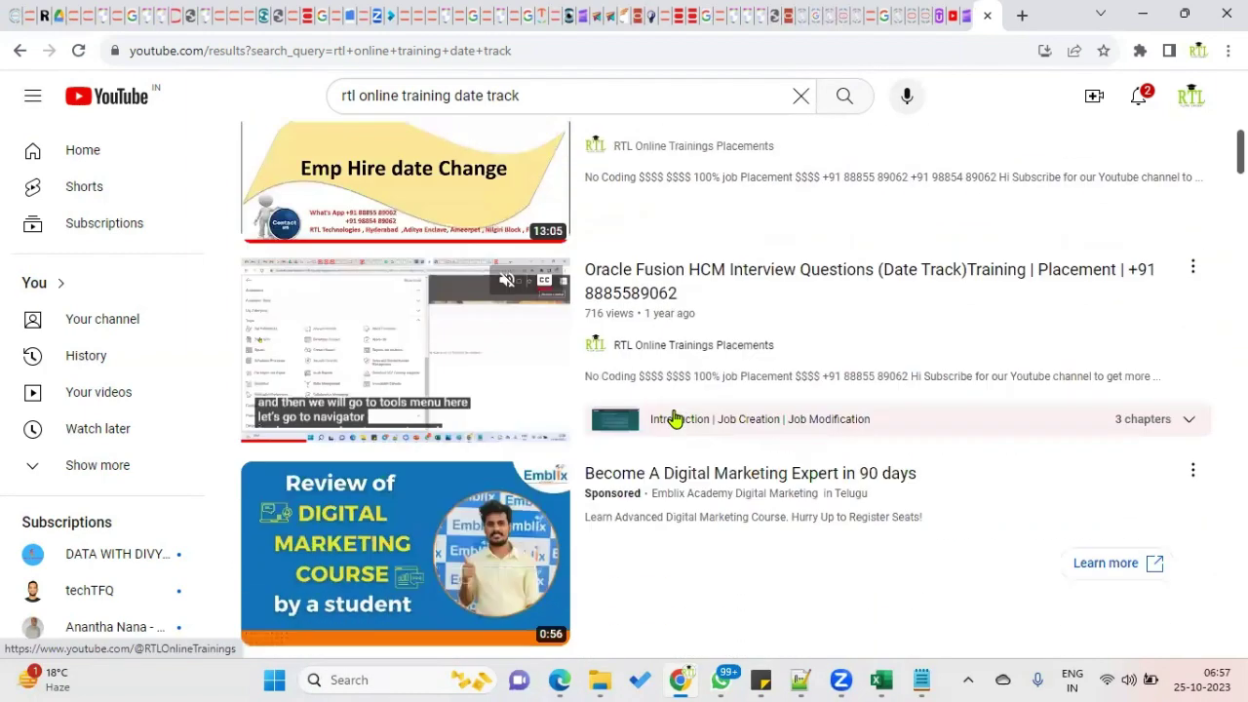
pyautogui.scroll(-1, 673, 420)
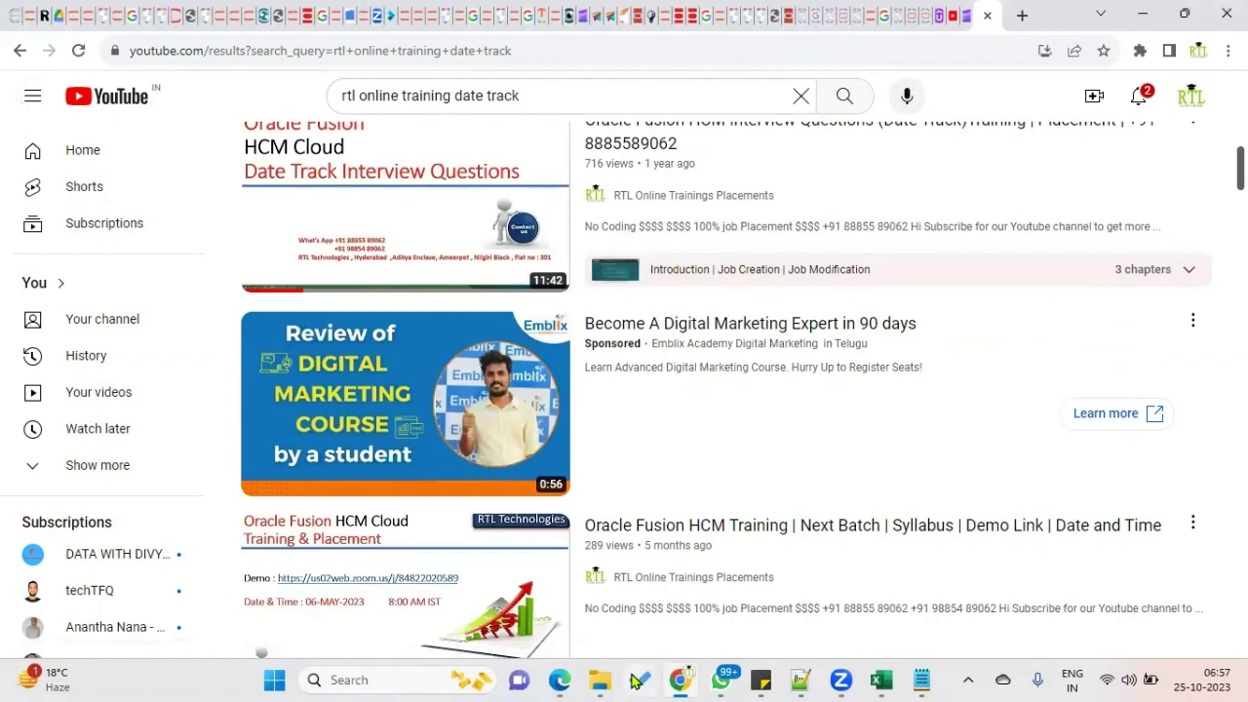
# Set Action to Manager Change with reason Change of Location of Manager and confirm.
pyautogui.click(559, 680)
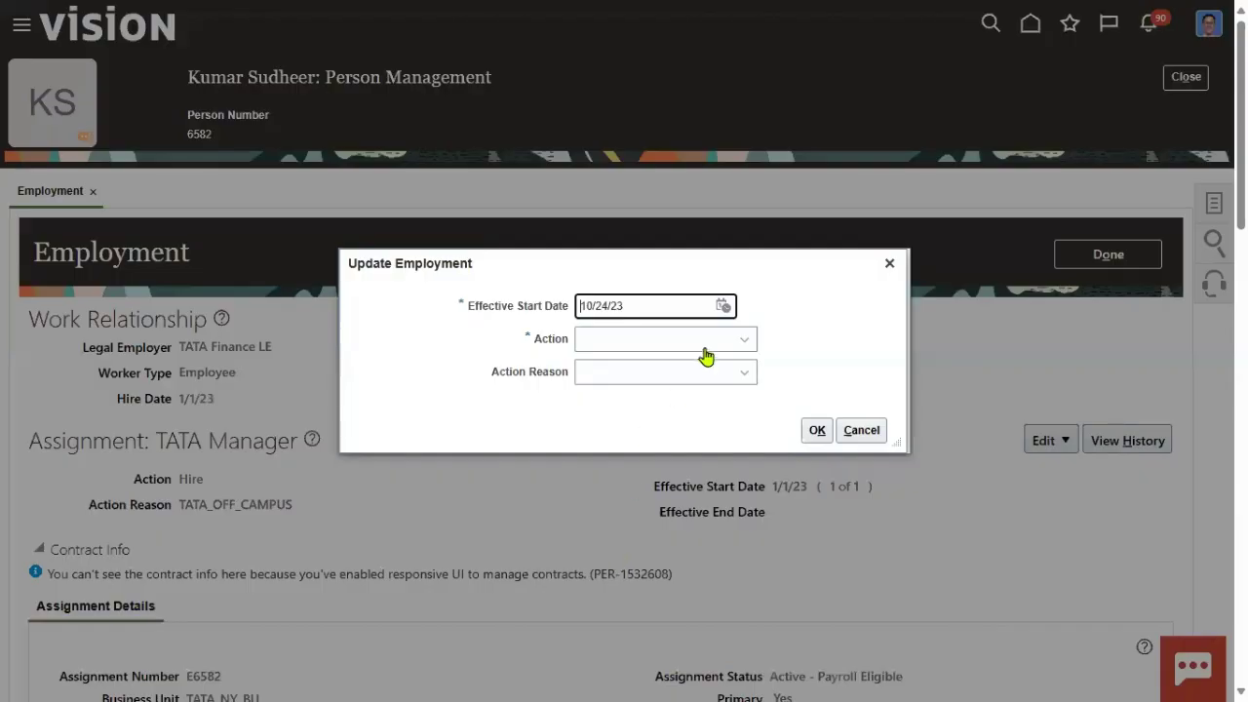
pyautogui.click(690, 342)
pyautogui.scroll(-1, 712, 487)
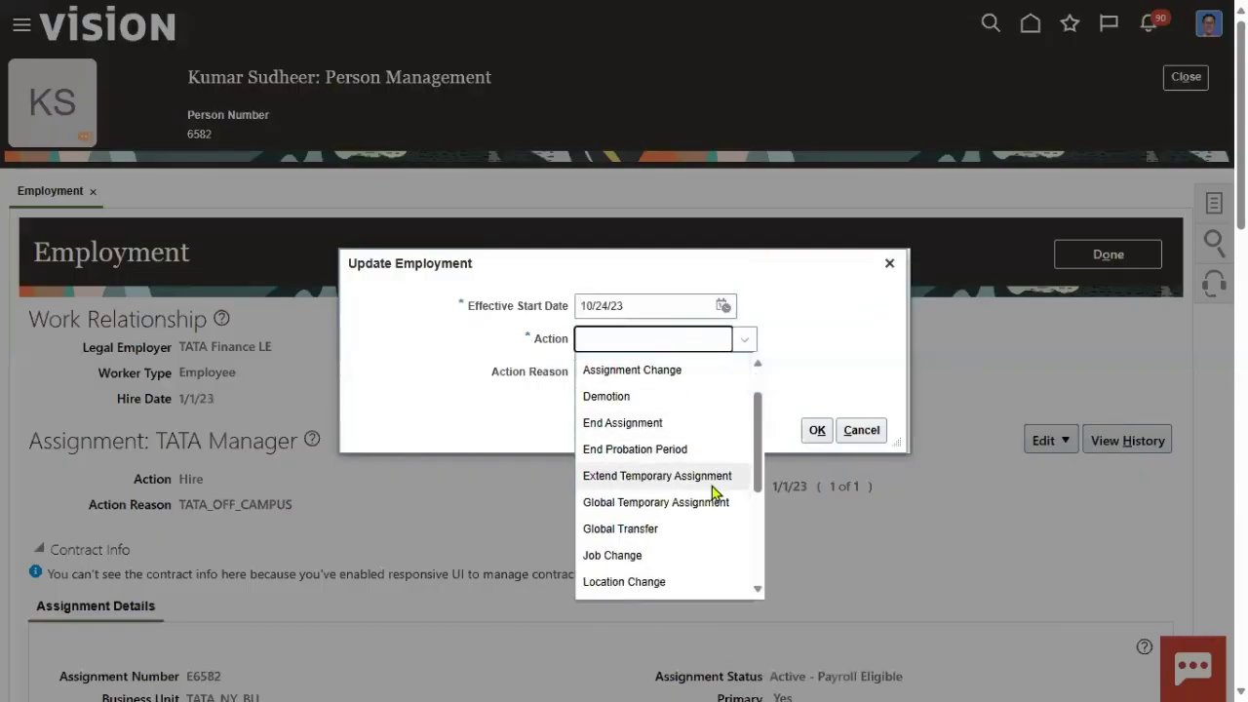
pyautogui.scroll(-4, 713, 492)
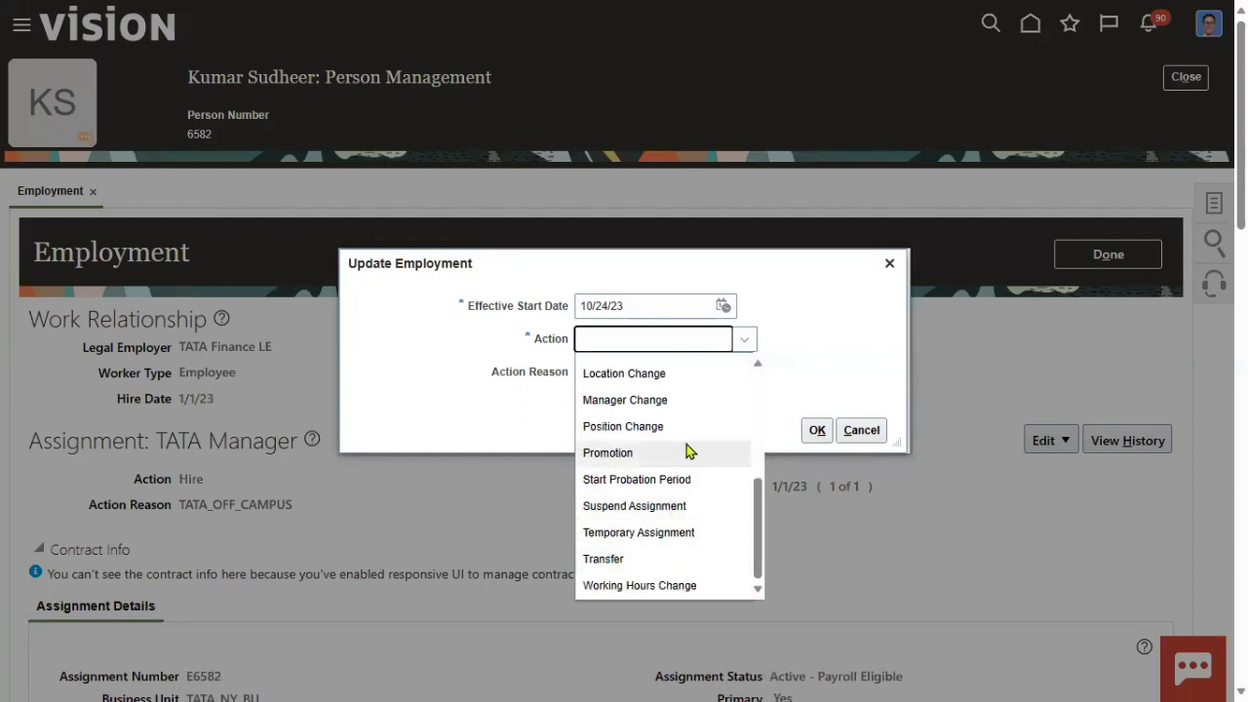
pyautogui.click(654, 401)
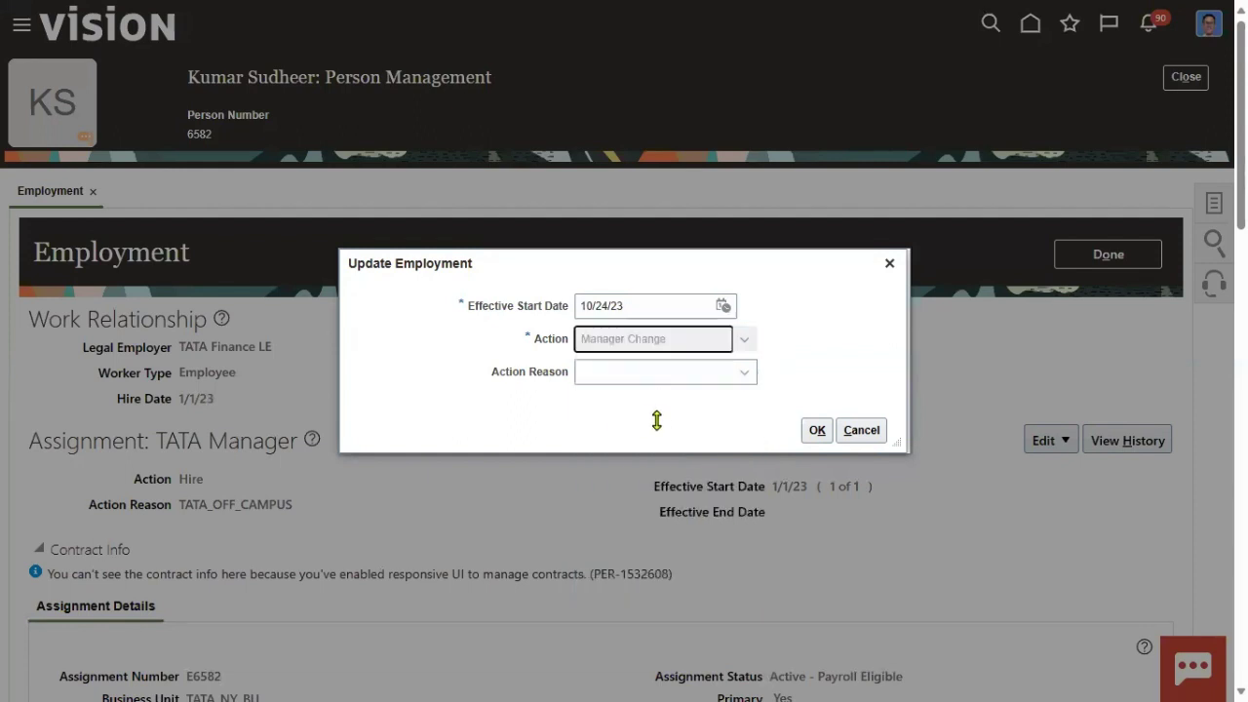
pyautogui.click(738, 373)
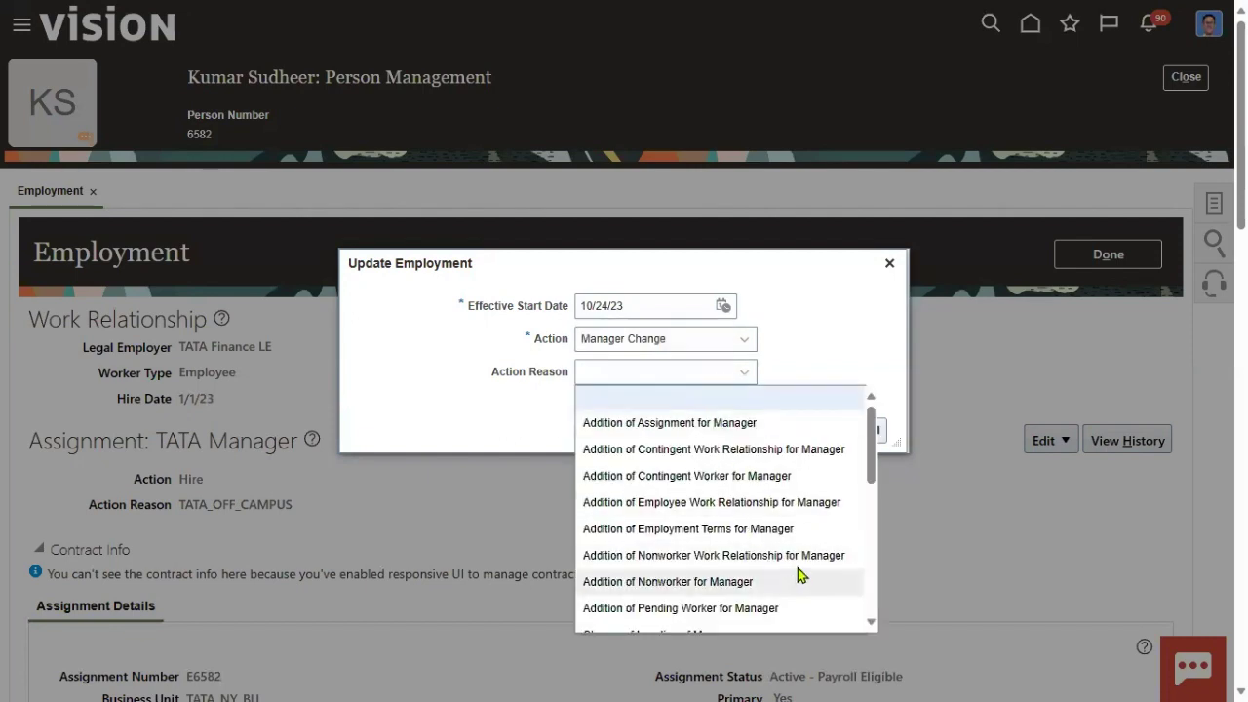
pyautogui.scroll(-3, 798, 575)
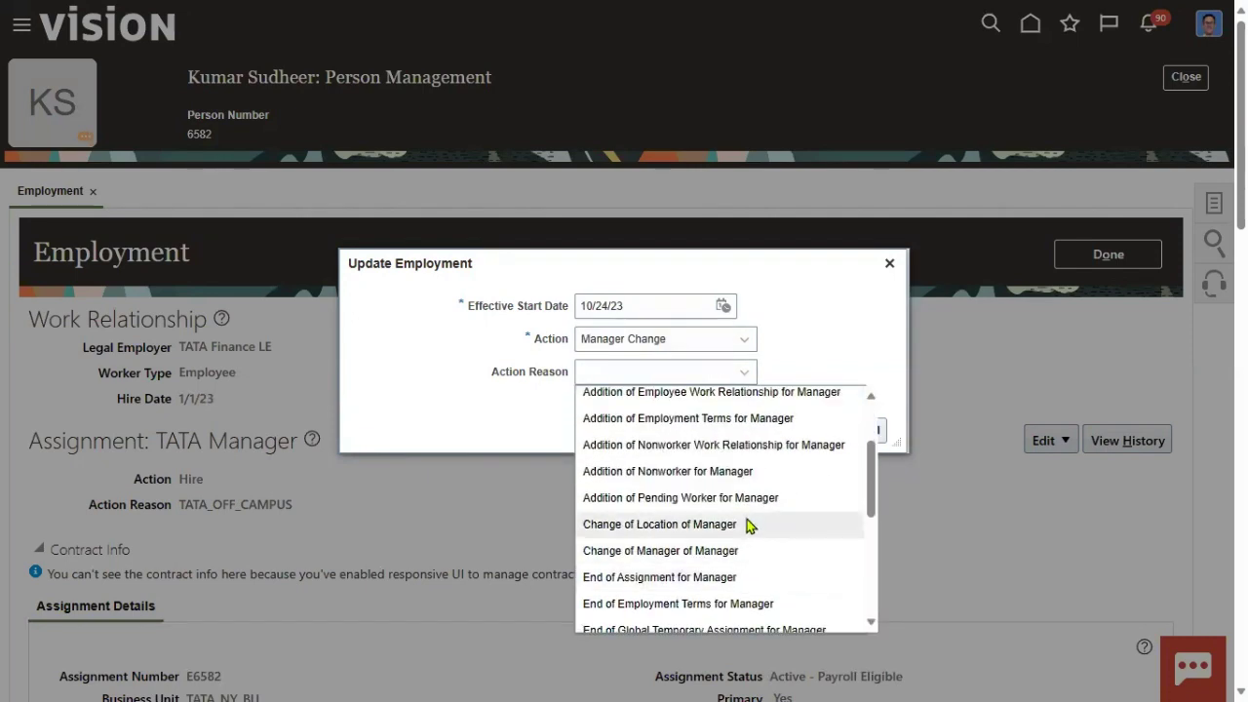
pyautogui.click(733, 529)
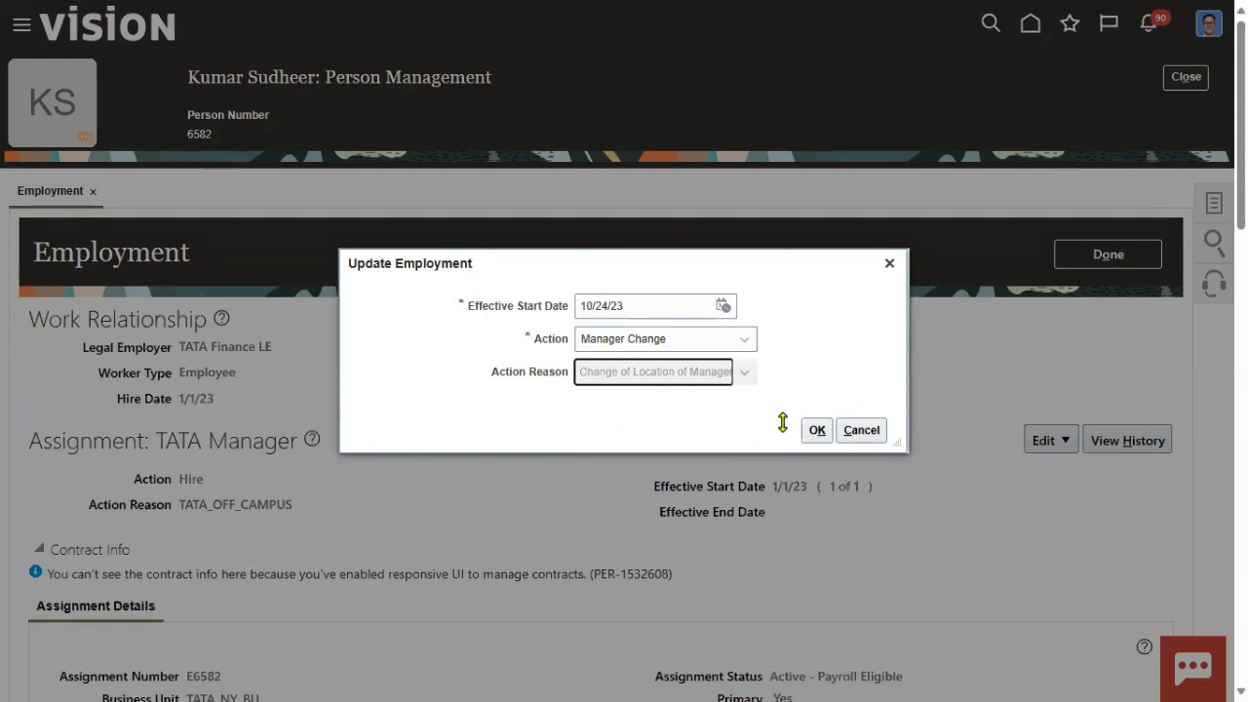
pyautogui.click(817, 430)
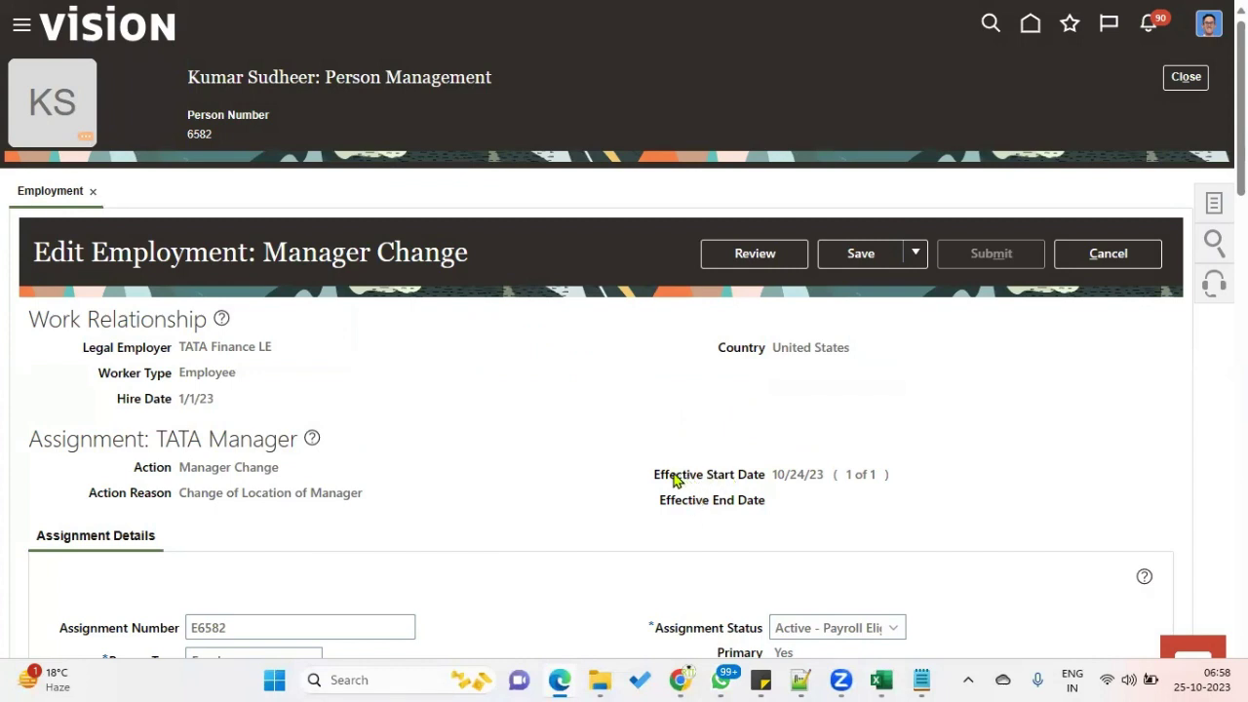
# Remove the existing line manager and project manager rows from Manager Details.
pyautogui.moveTo(656, 475); pyautogui.dragTo(827, 476)
pyautogui.scroll(-7, 513, 524)
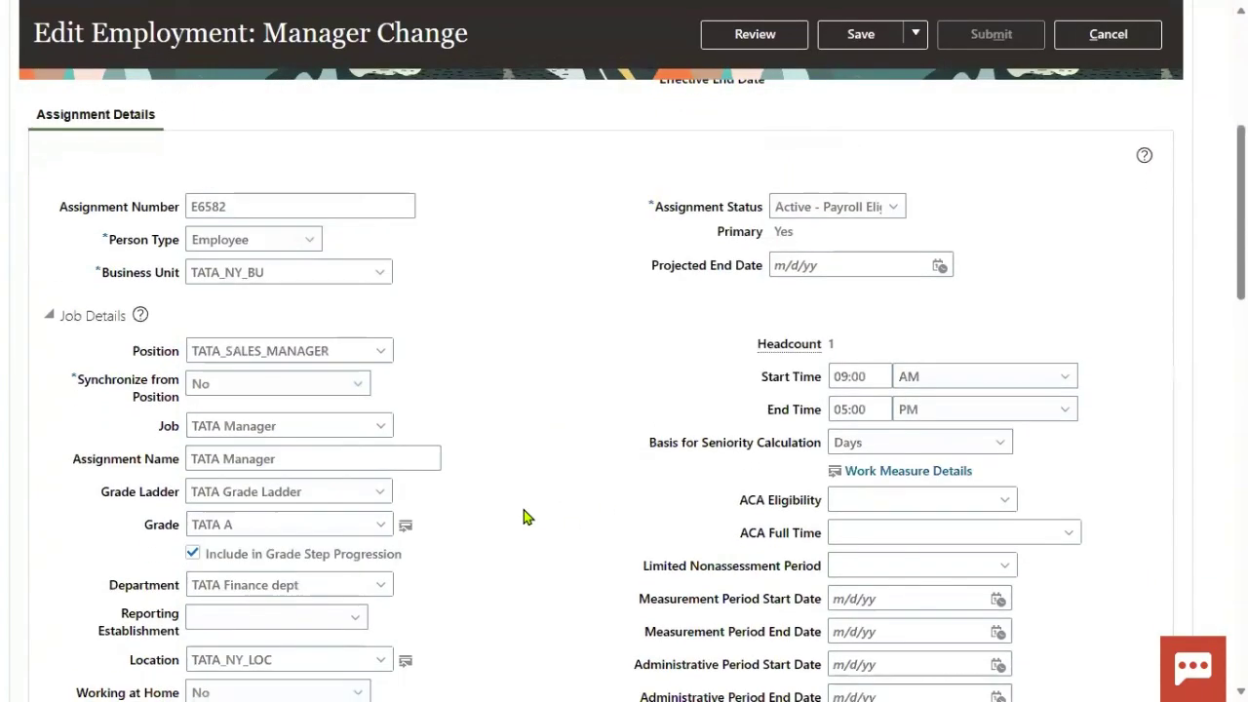
pyautogui.scroll(-5, 520, 518)
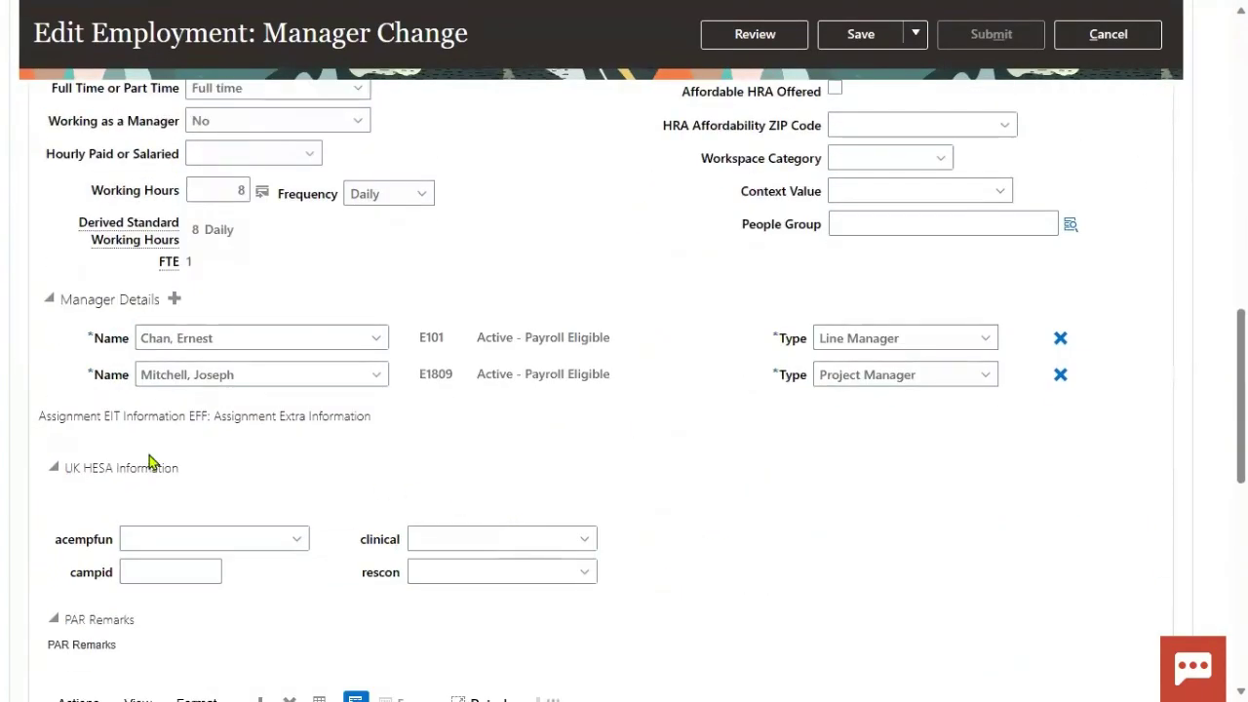
pyautogui.click(1059, 339)
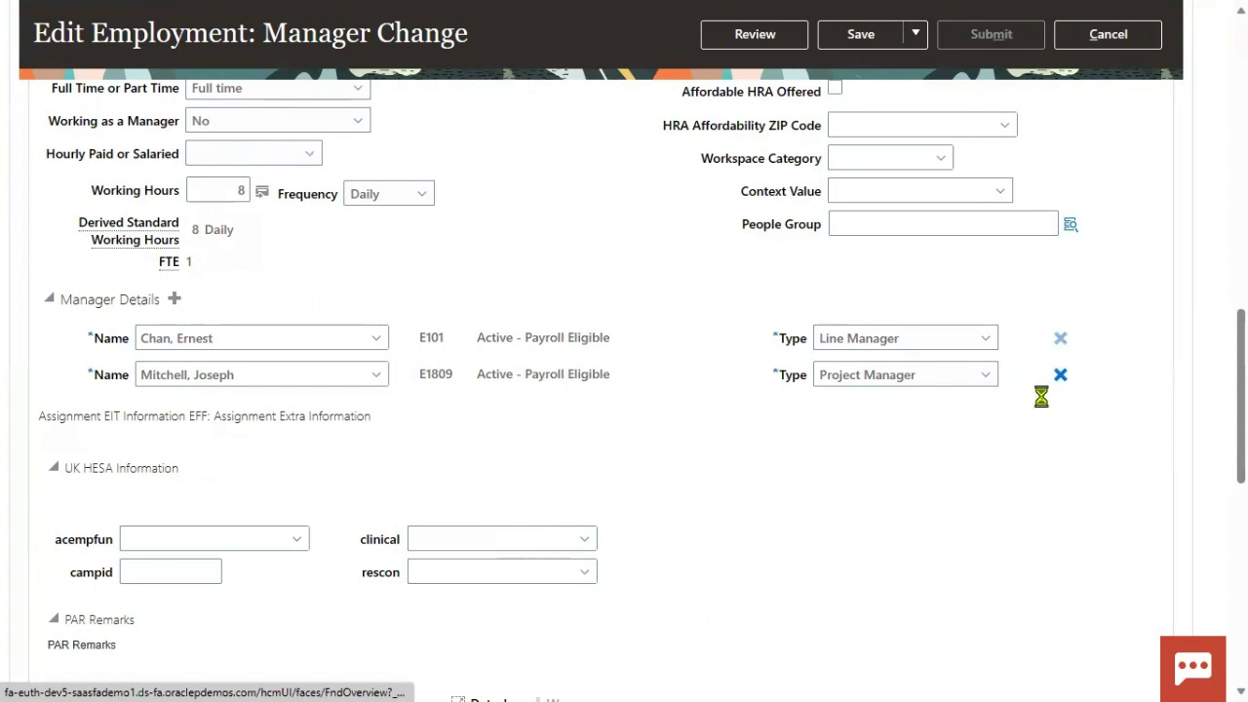
pyautogui.click(1062, 338)
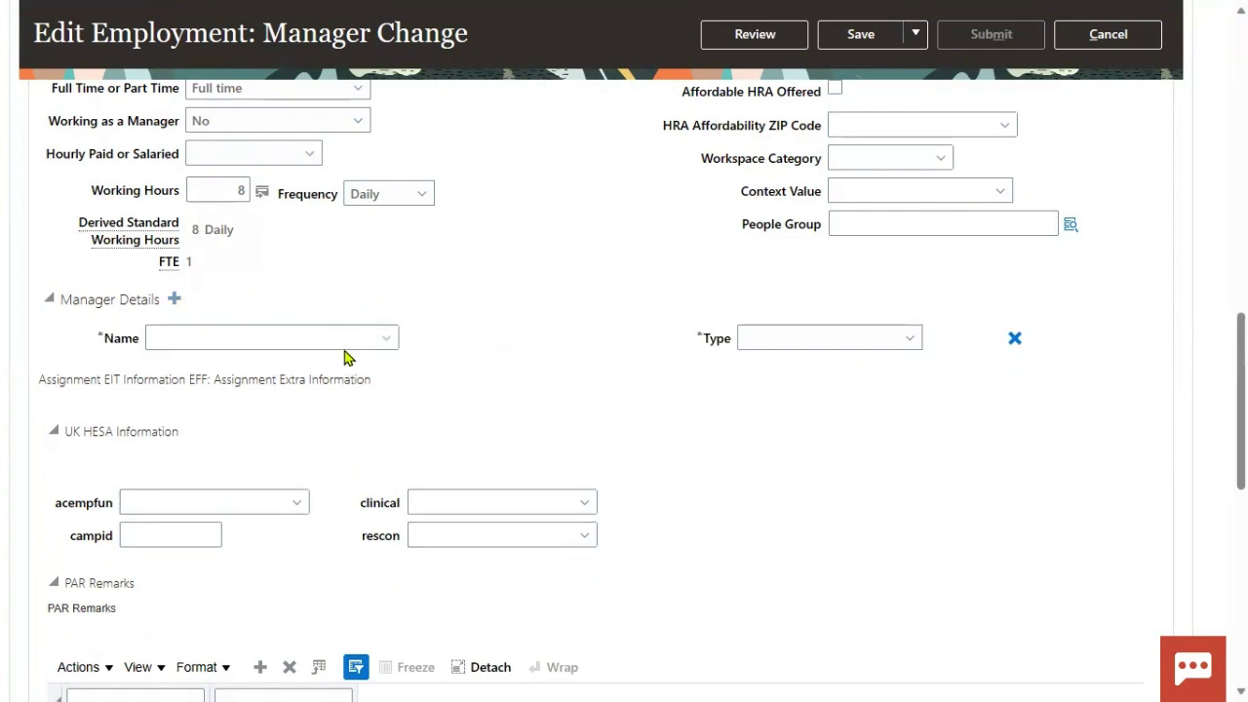
# Add the new TATA Finance department manager with type Line Manager.
pyautogui.click(308, 342)
pyautogui.write('Prem')
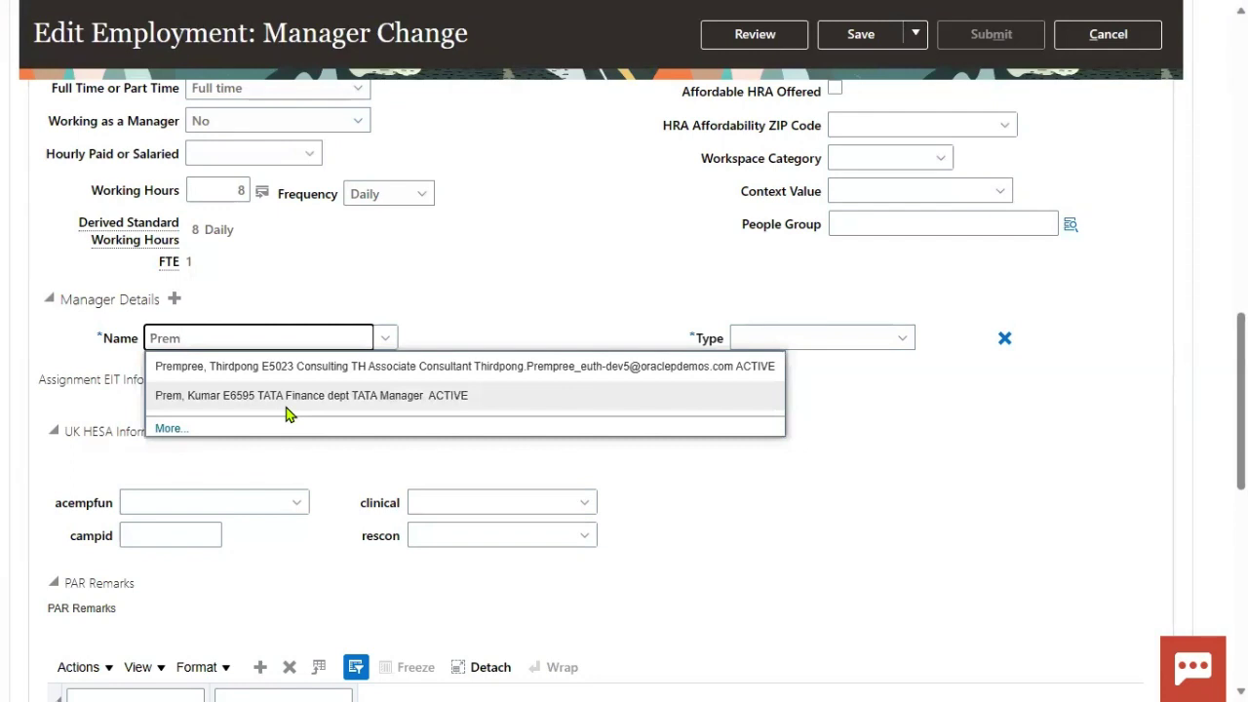
pyautogui.click(308, 401)
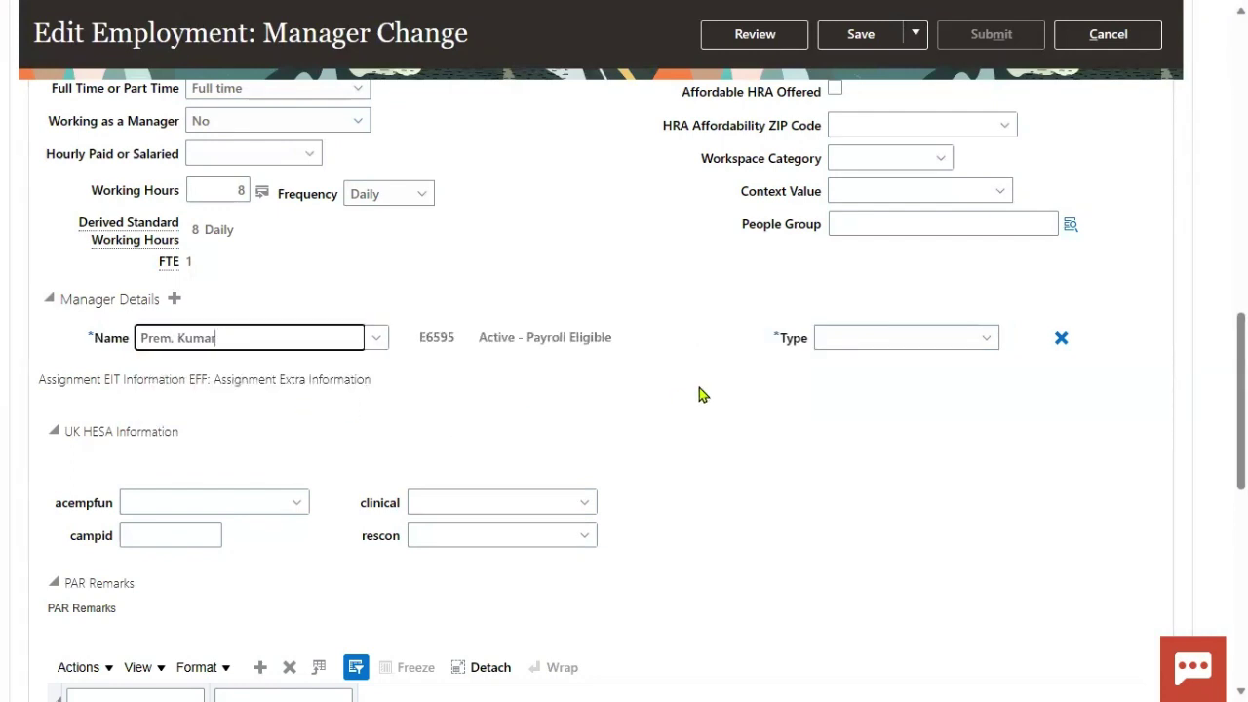
pyautogui.click(888, 338)
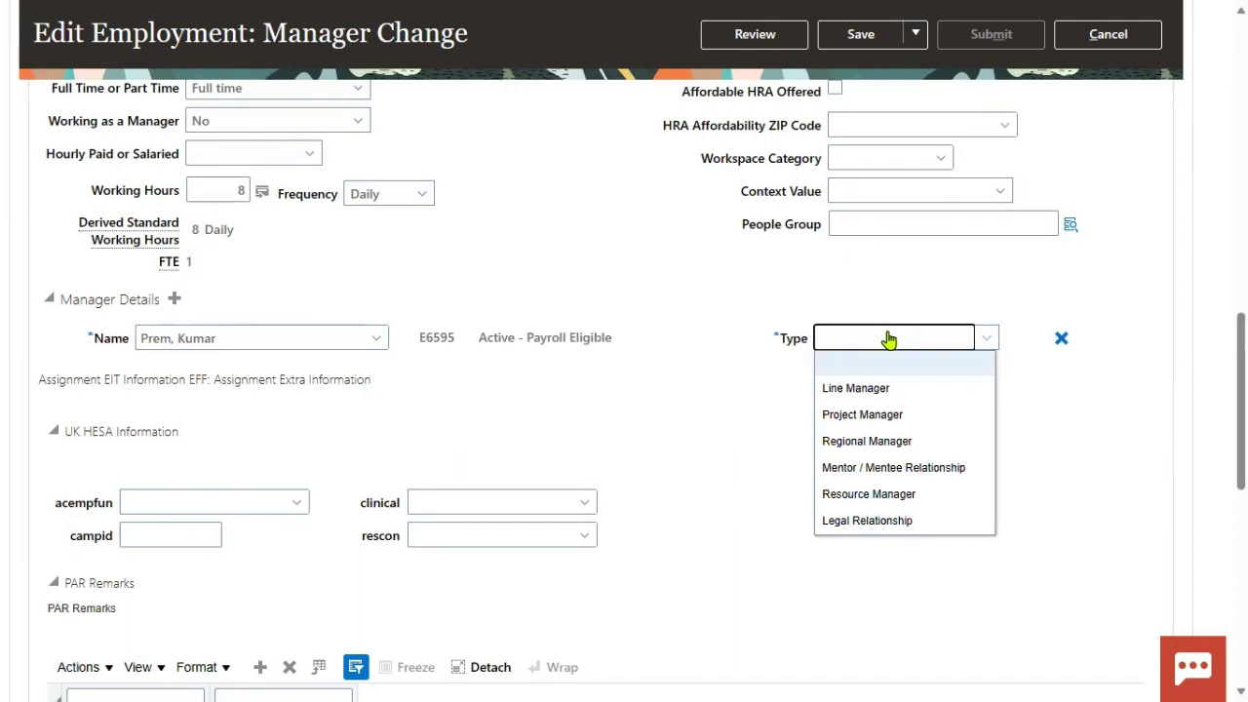
pyautogui.click(895, 389)
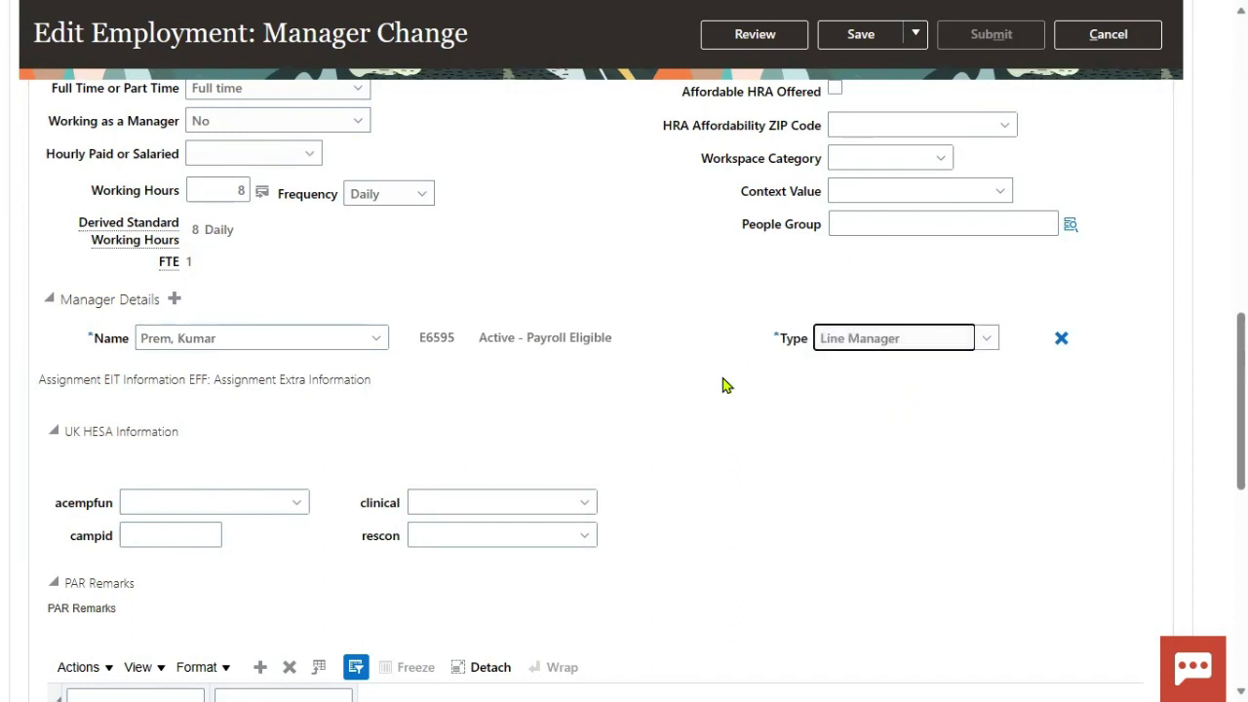
pyautogui.scroll(10, 722, 380)
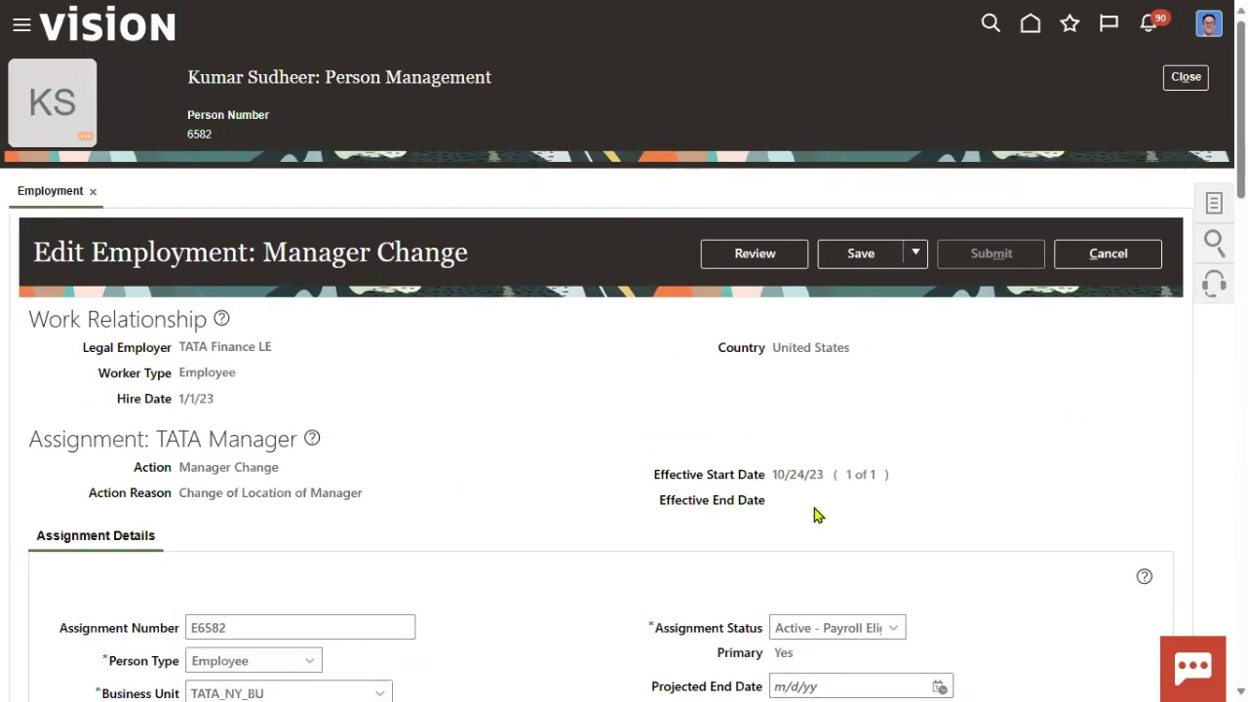
# Send the manager change effective 10/24/23 to review and dismiss the Roles notice.
pyautogui.moveTo(789, 476); pyautogui.dragTo(827, 476)
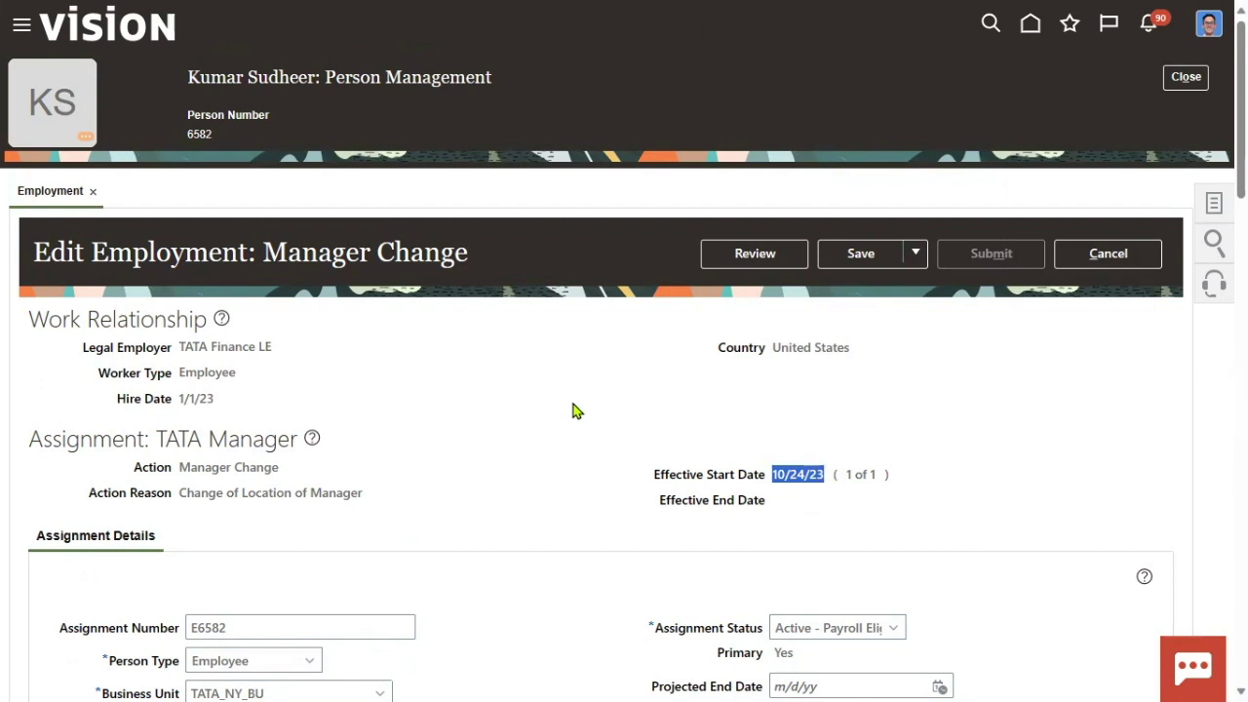
pyautogui.click(757, 256)
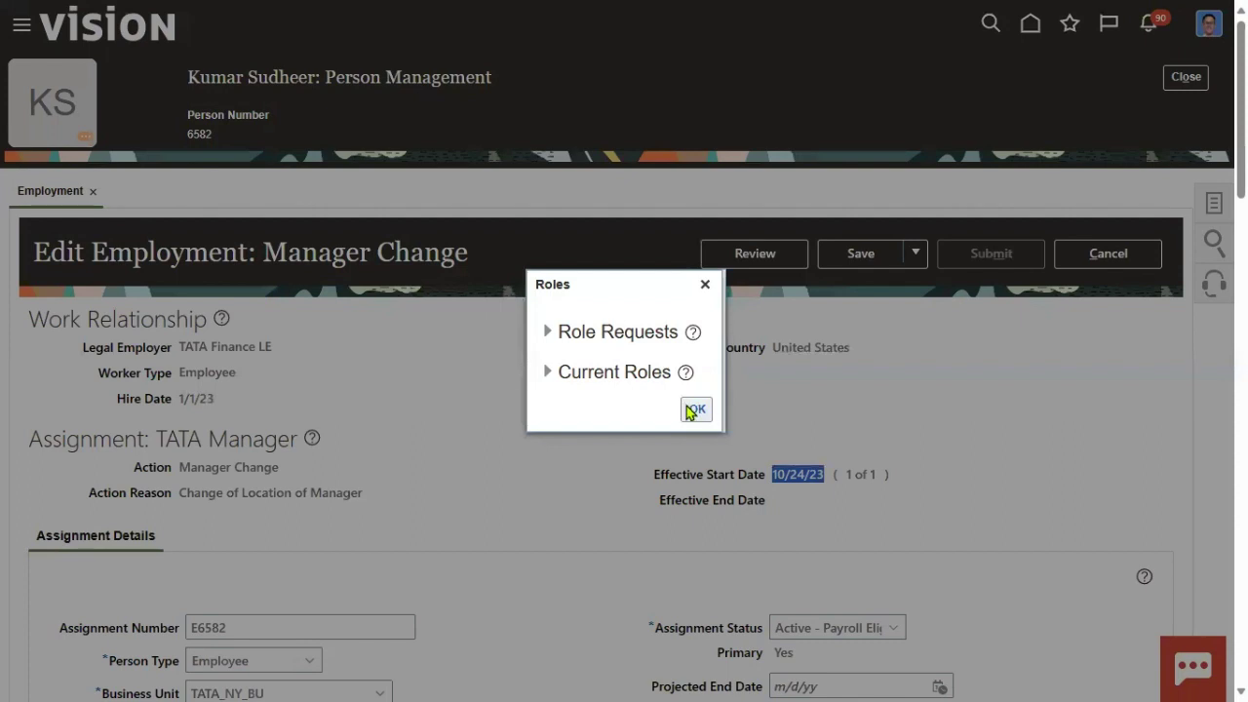
pyautogui.click(696, 410)
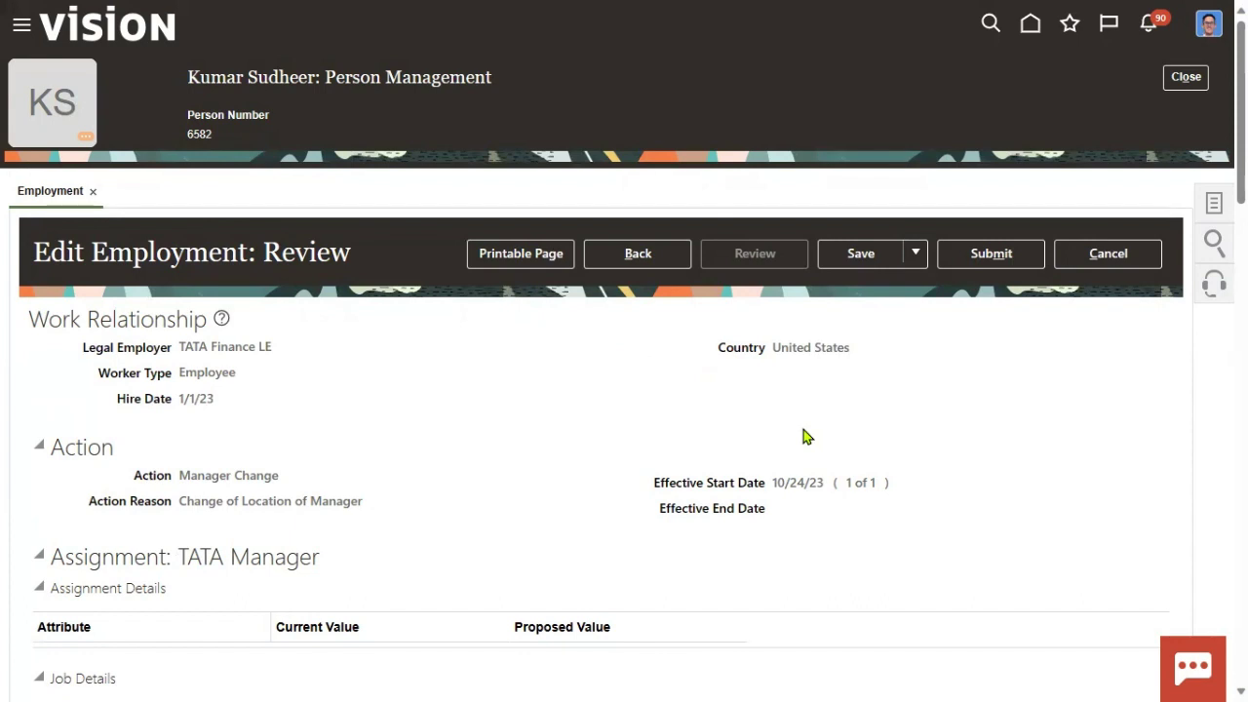
# Submit the manager change, accept the warning and confirmation, then close the employment record.
pyautogui.click(983, 267)
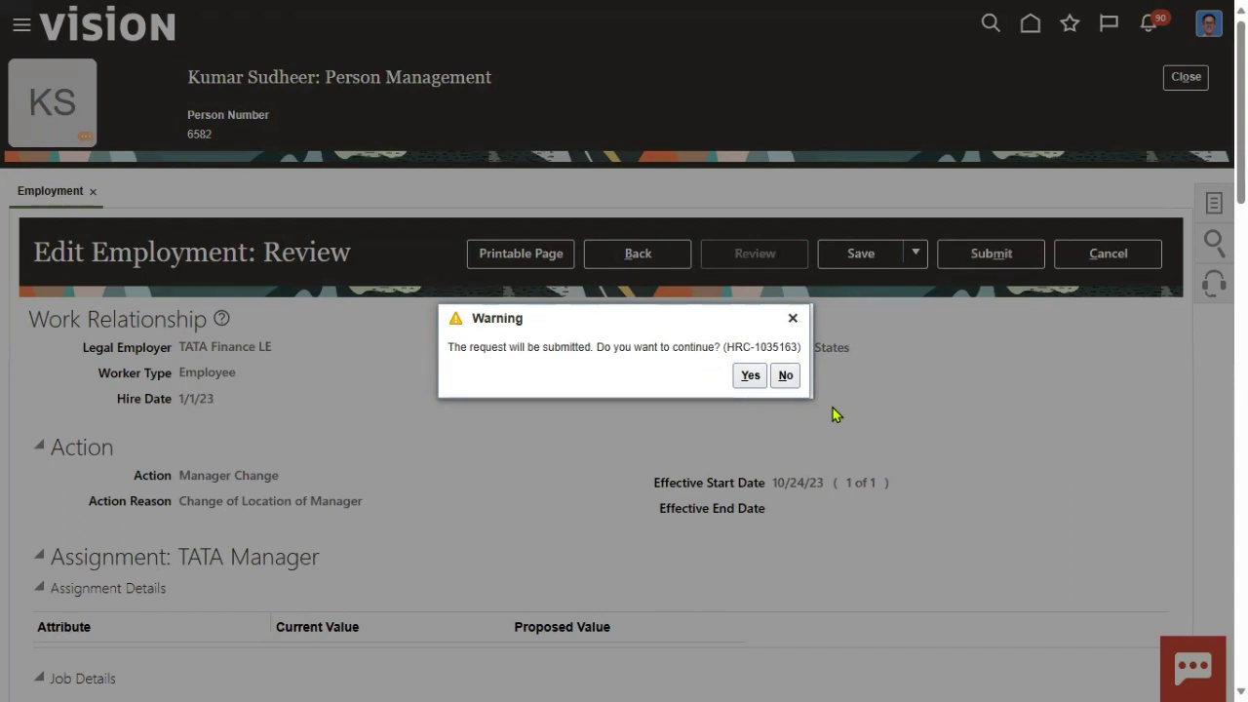
pyautogui.click(750, 376)
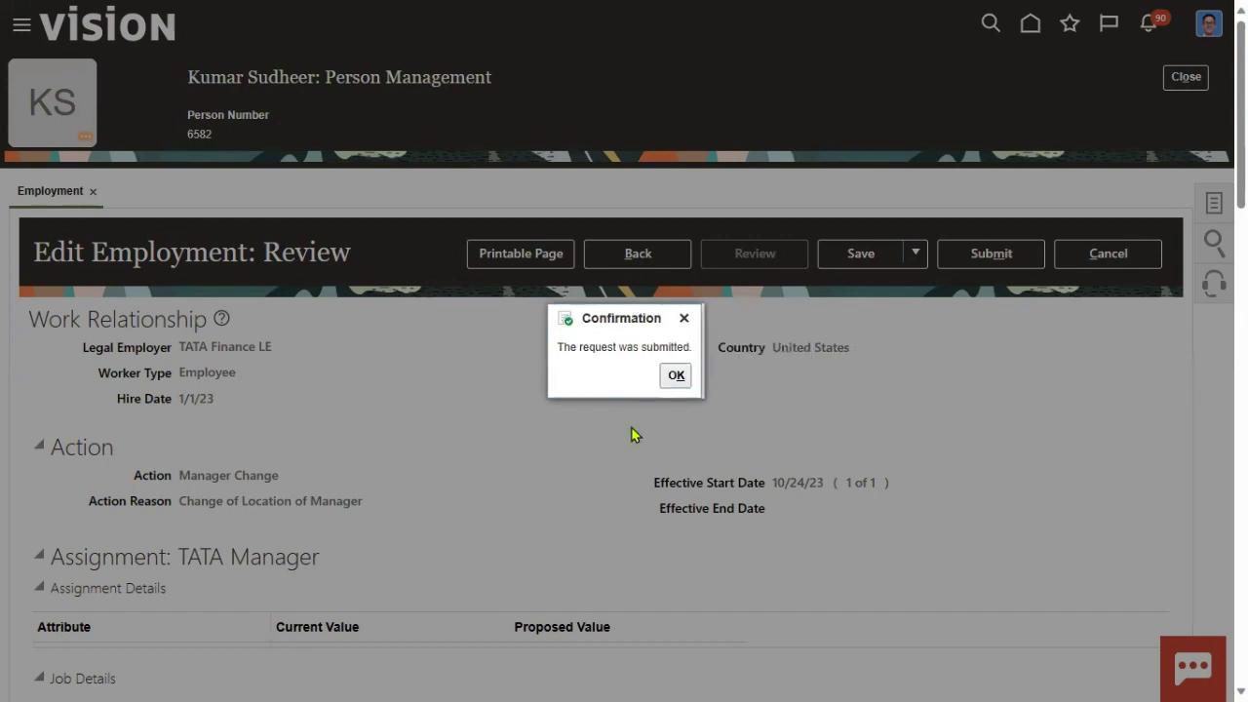
pyautogui.click(677, 376)
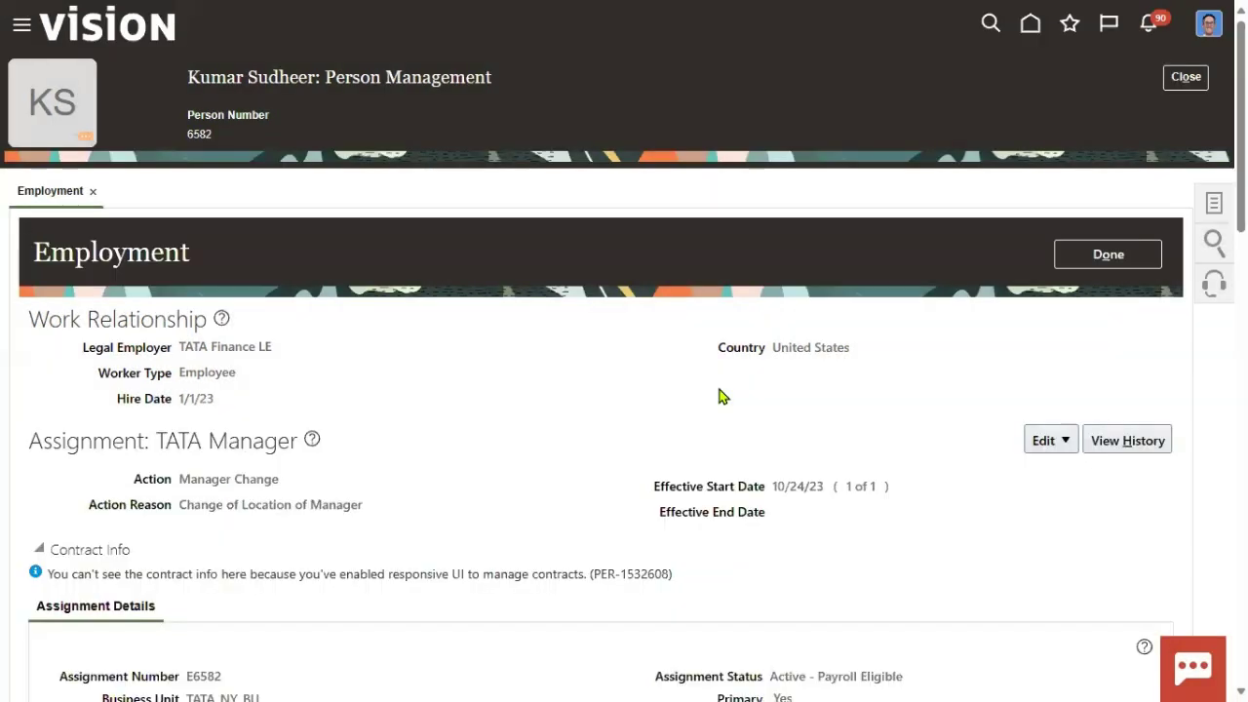
pyautogui.click(1108, 255)
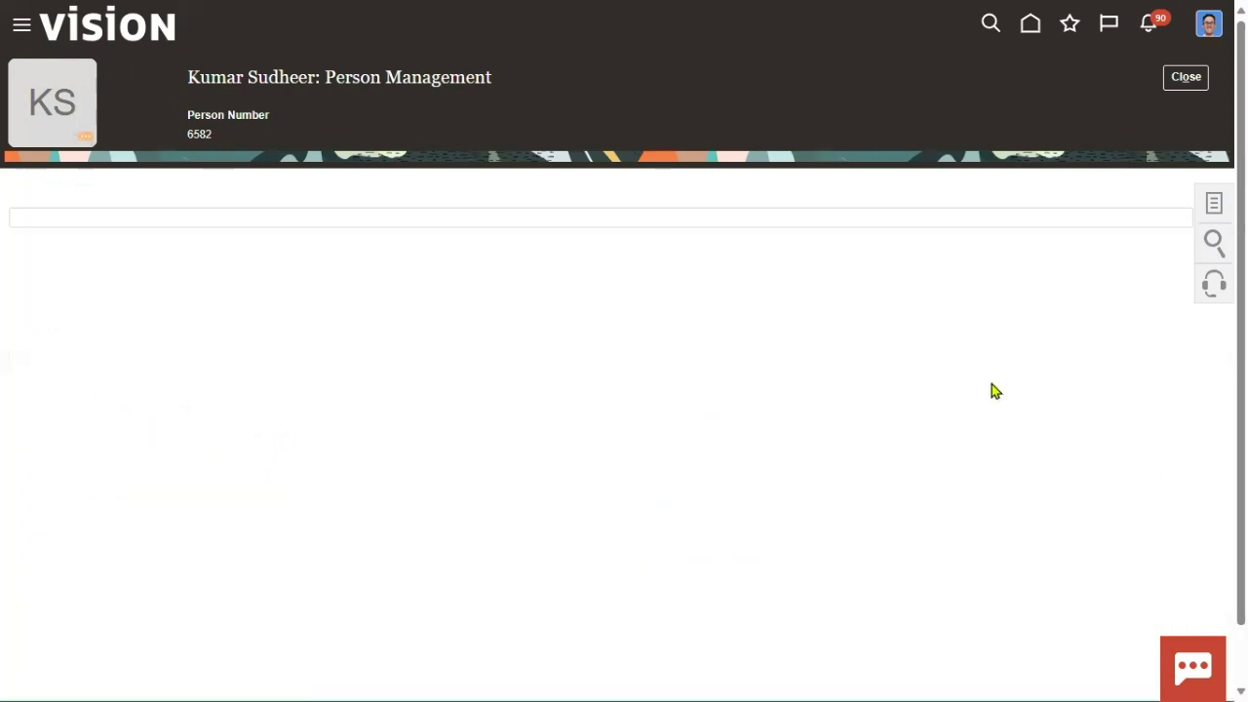
pyautogui.click(1184, 78)
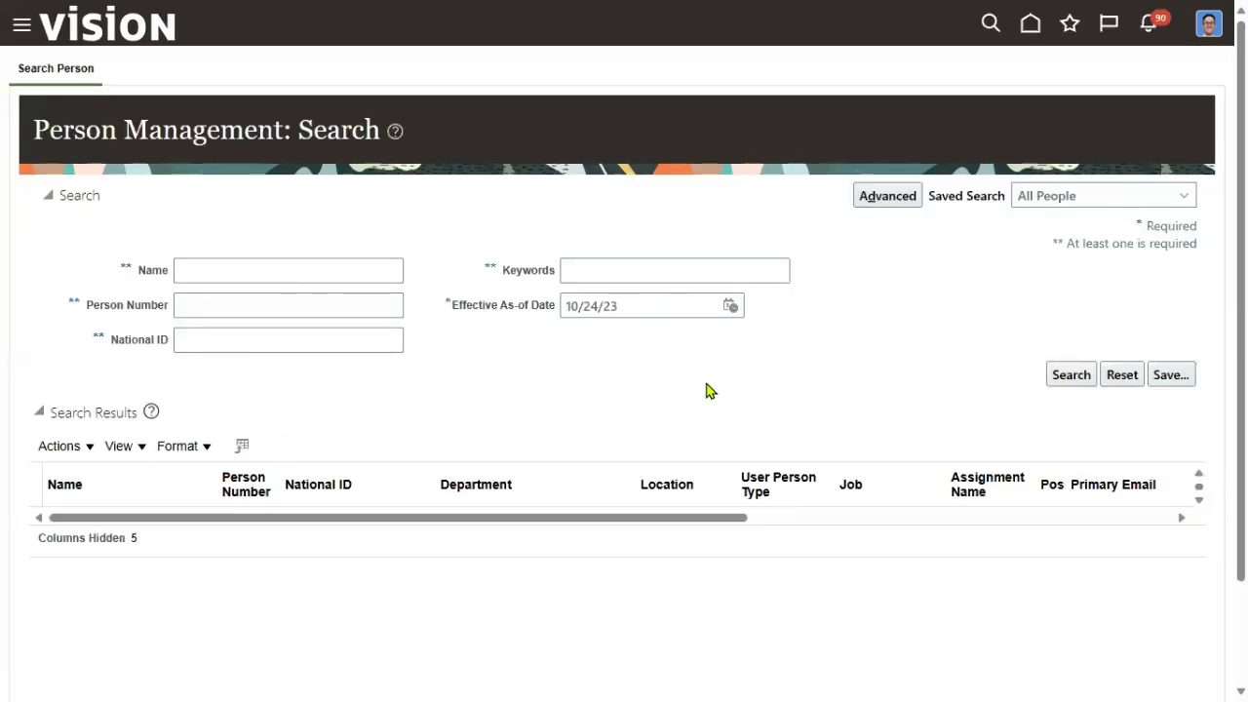
# Search Person Management by the employee's name and open their record from the results.
pyautogui.click(296, 270)
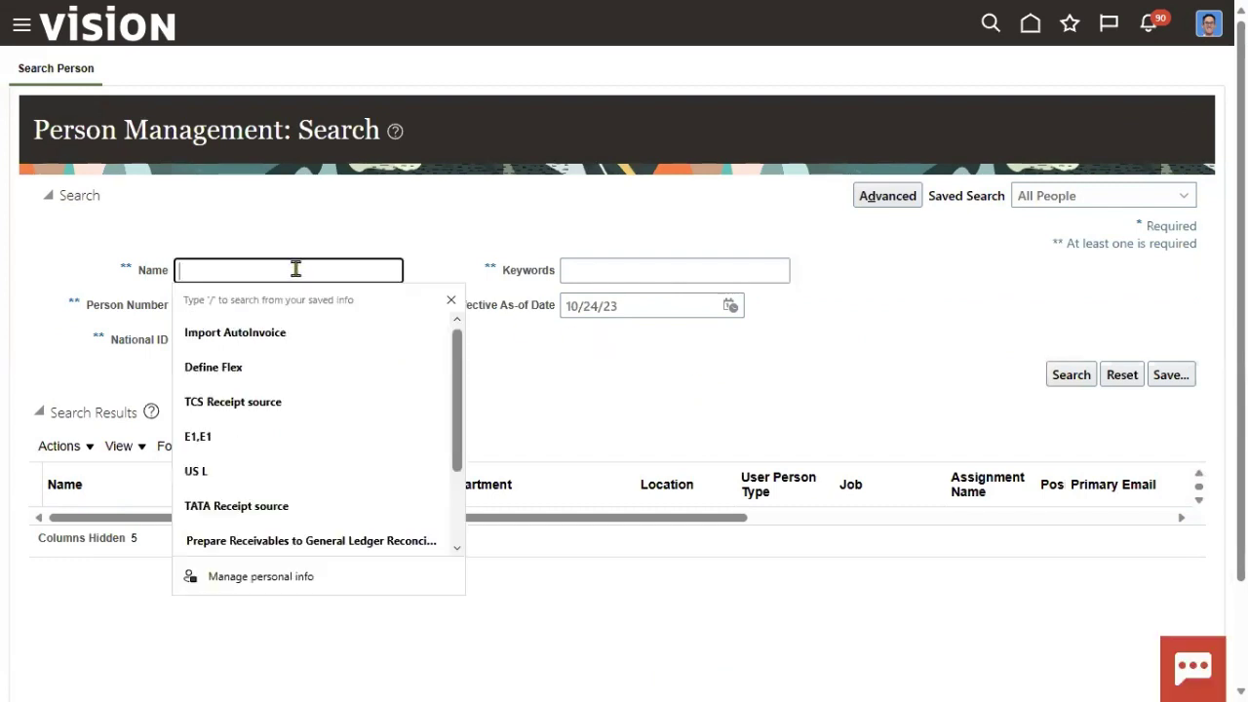
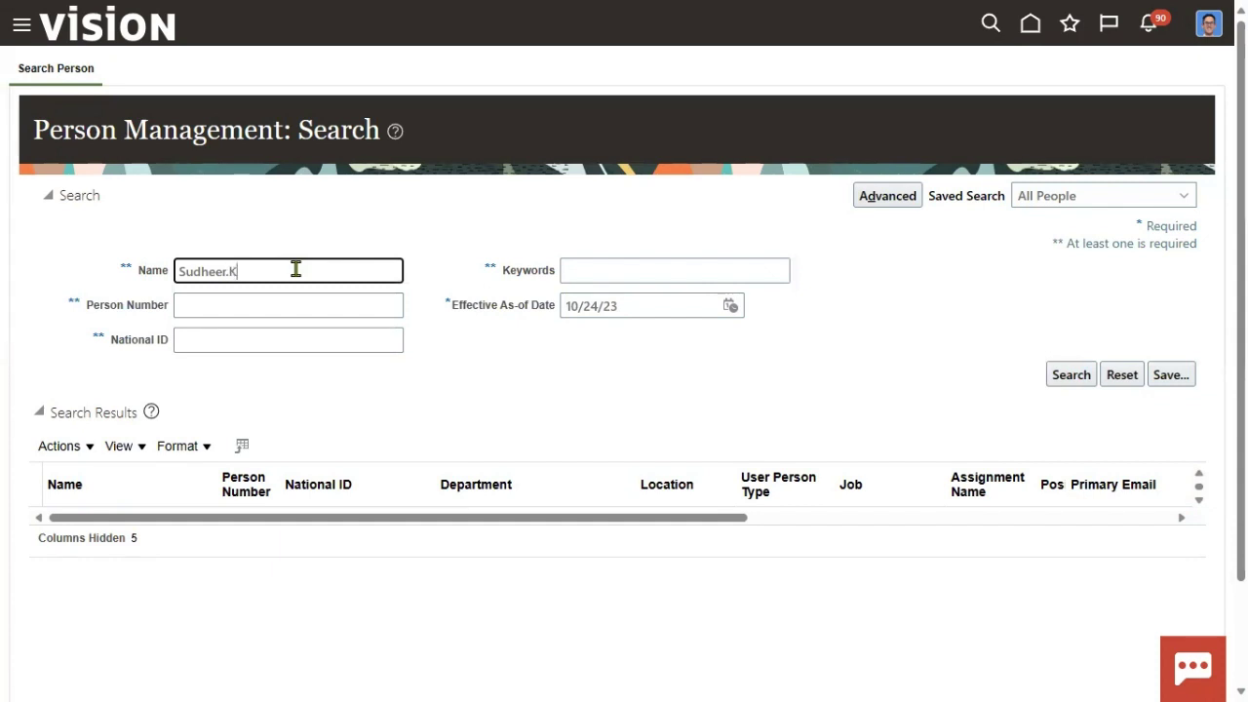
pyautogui.press('Return')
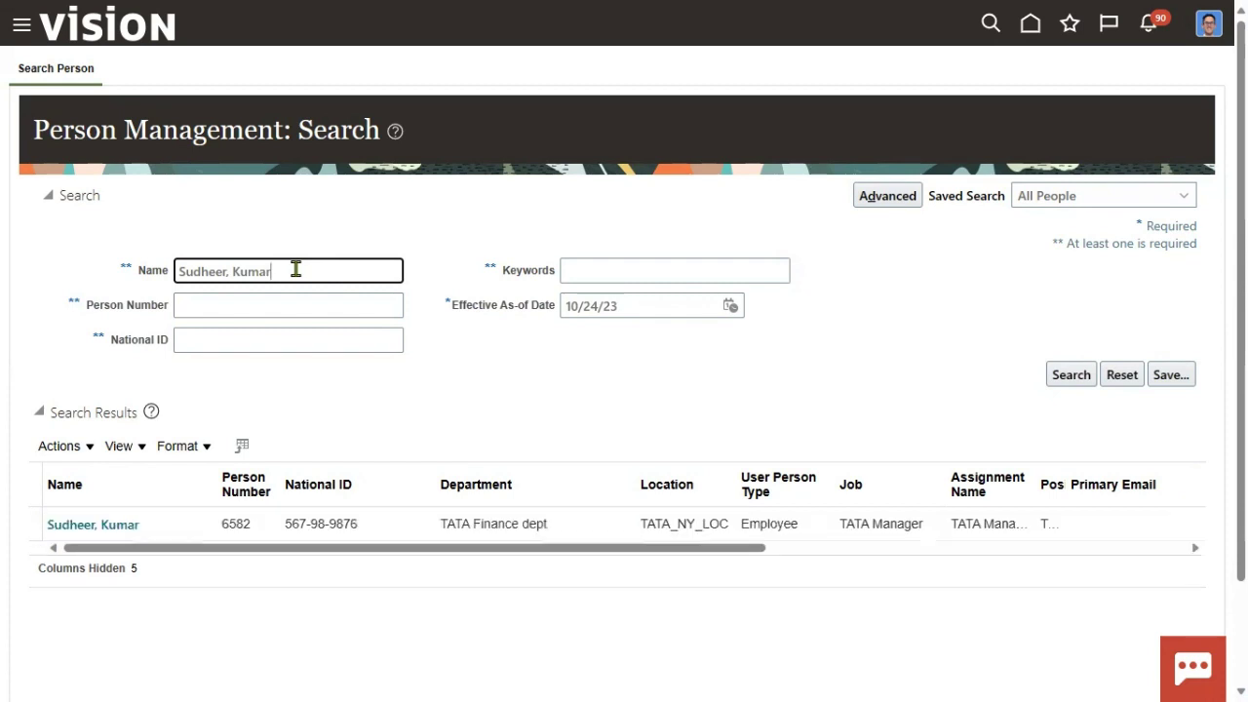
pyautogui.click(114, 528)
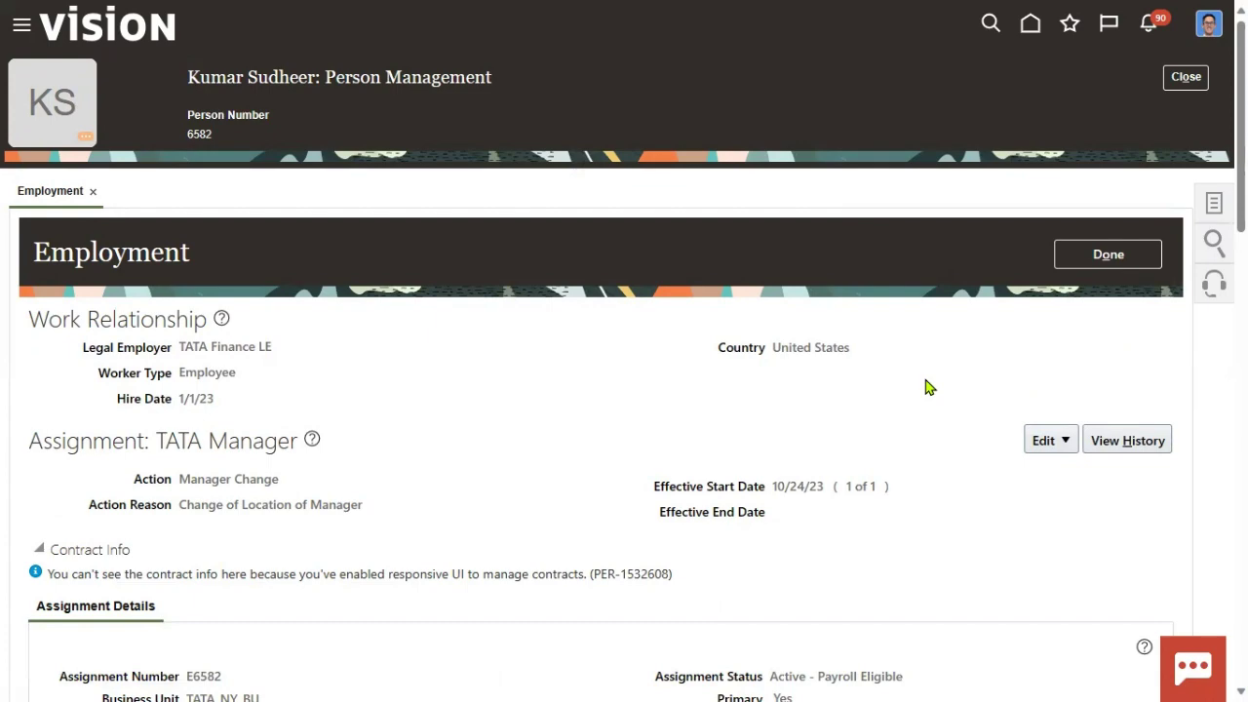
# Check Manager Details for the new manager's name and Line Manager type.
pyautogui.scroll(-10, 418, 487)
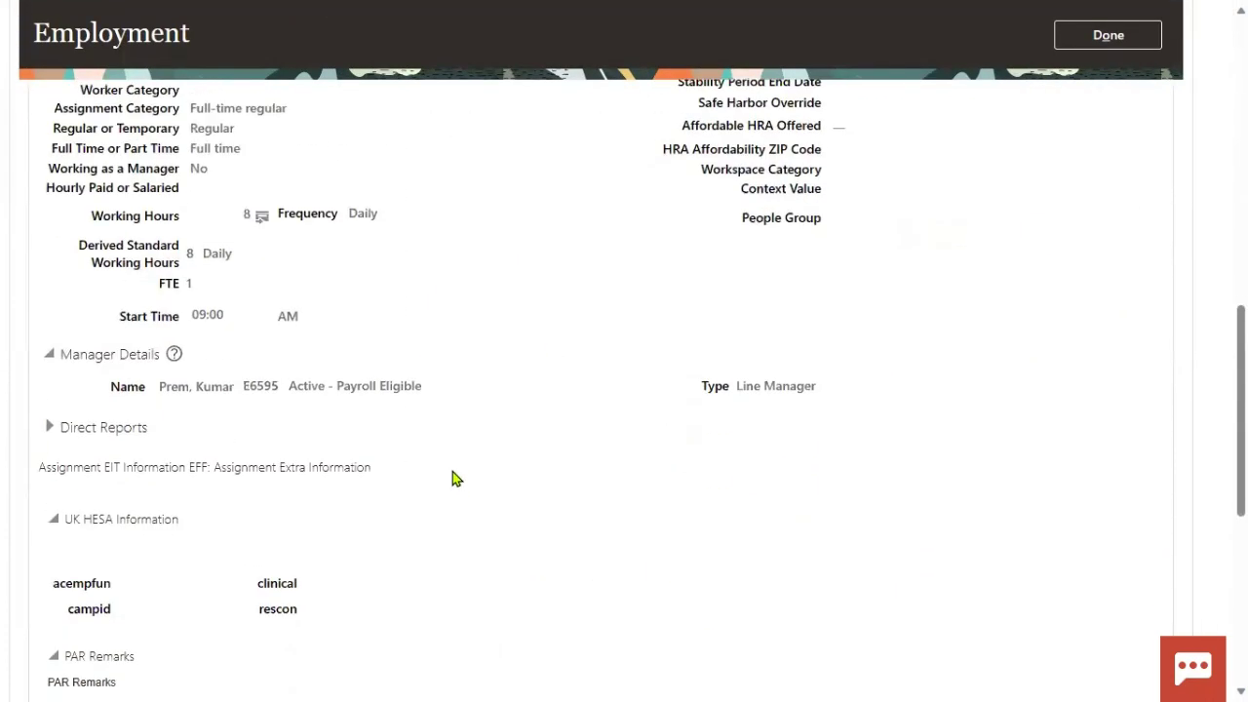
pyautogui.scroll(-3, 448, 478)
pyautogui.moveTo(161, 175); pyautogui.dragTo(685, 221)
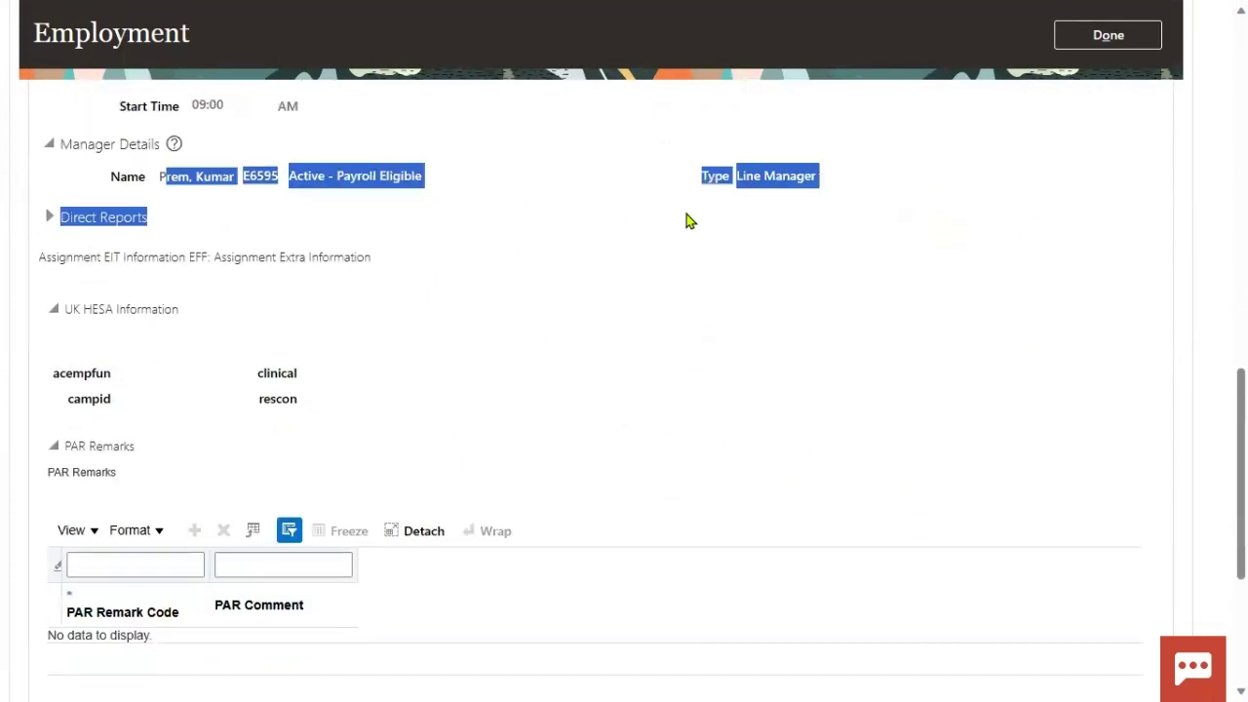
pyautogui.scroll(15, 983, 288)
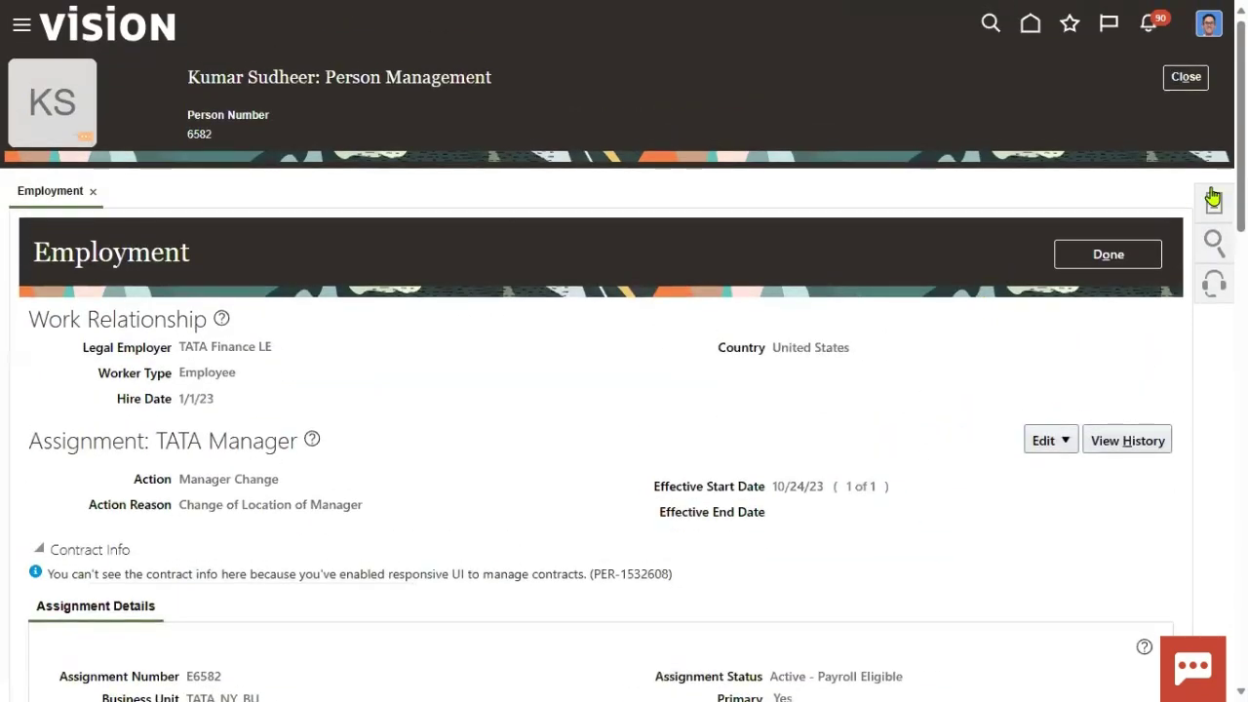
# Open the employee's User Account details in Account Management.
pyautogui.click(1213, 198)
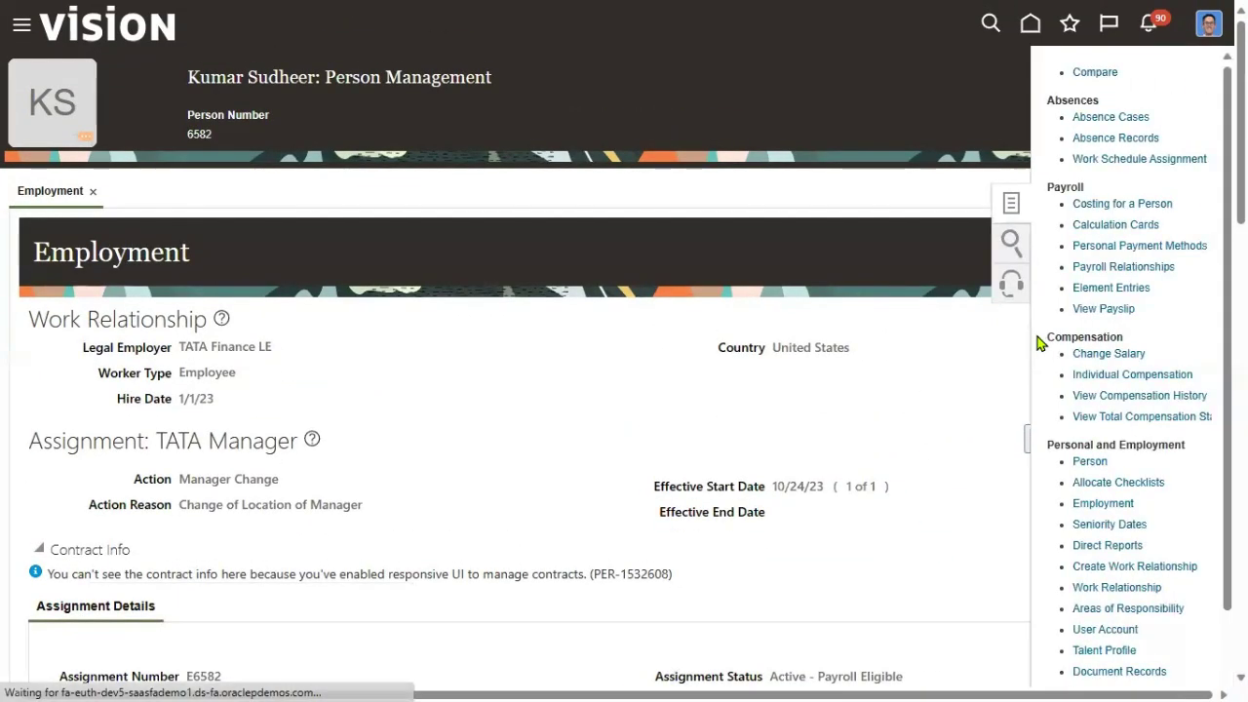
pyautogui.scroll(-2, 1097, 399)
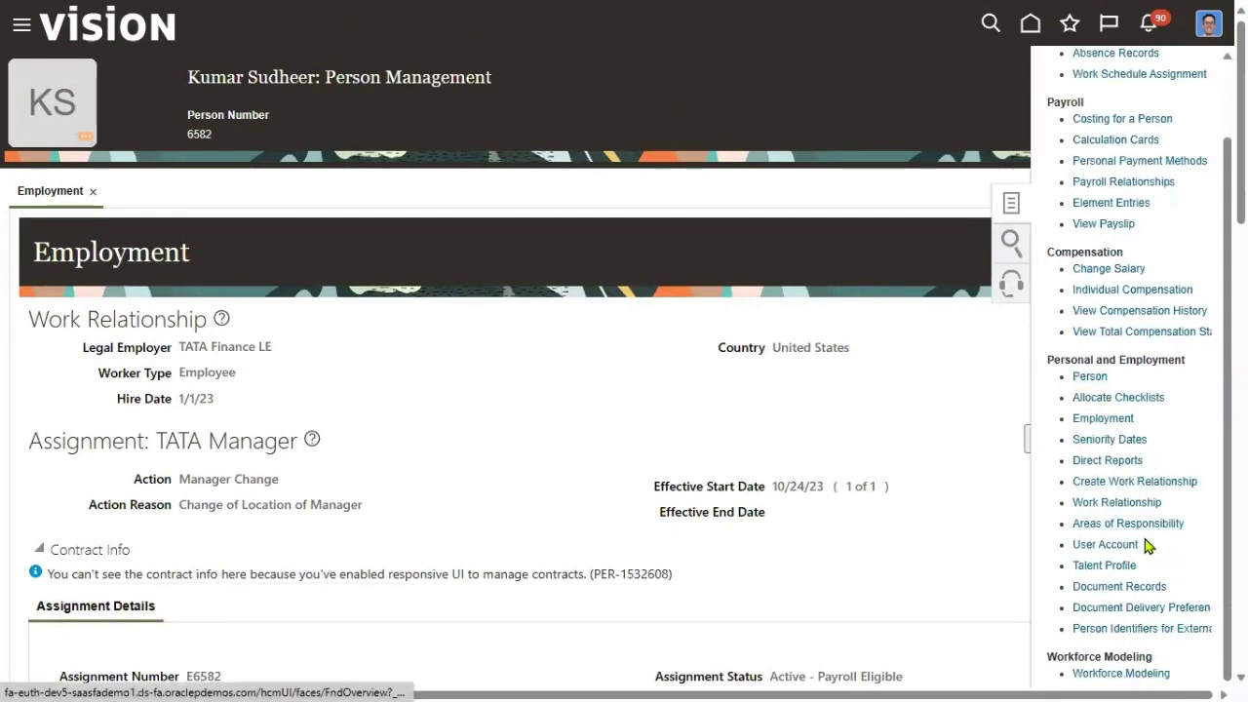
pyautogui.click(1121, 546)
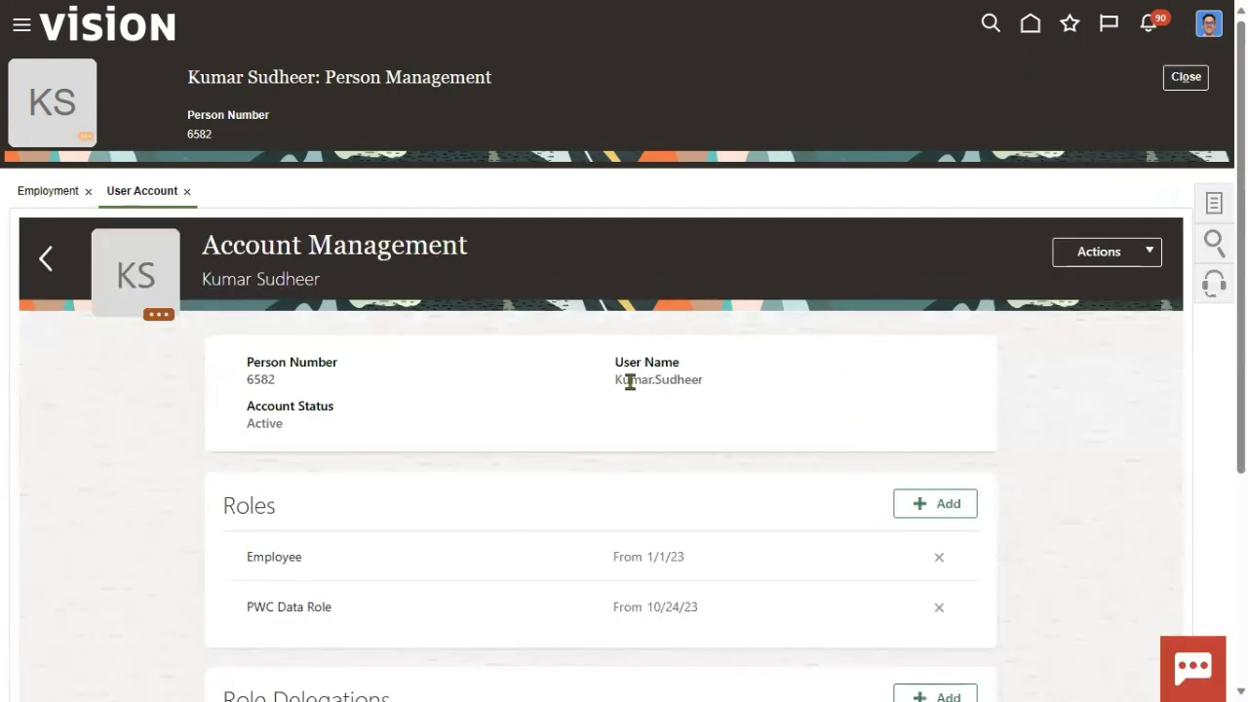
# Check the account's user name and active status.
pyautogui.moveTo(614, 382); pyautogui.dragTo(735, 405)
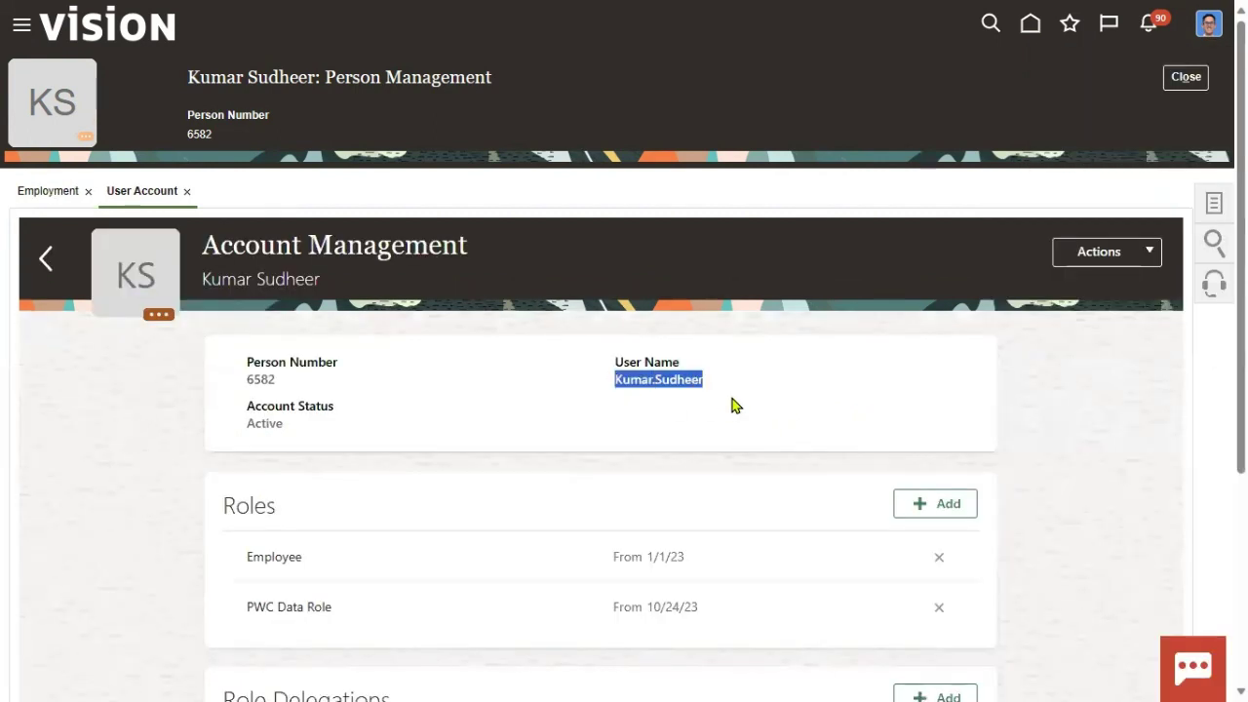
pyautogui.moveTo(250, 424); pyautogui.dragTo(350, 421)
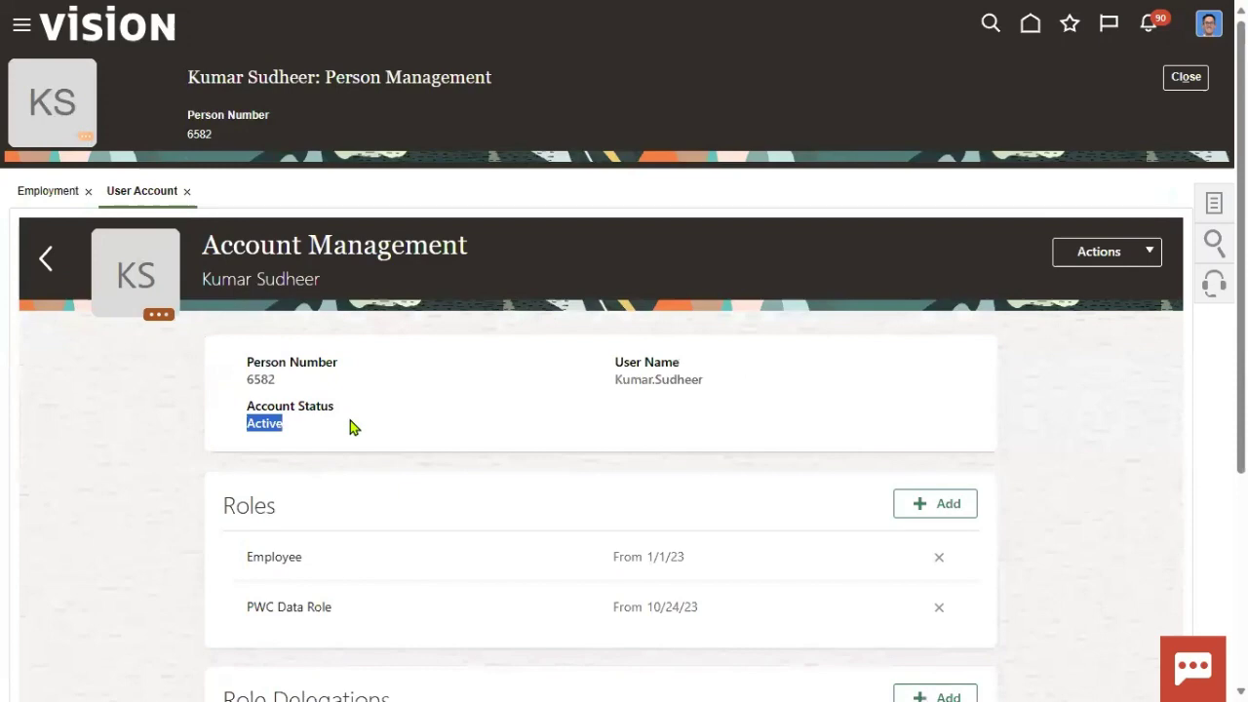
pyautogui.click(604, 419)
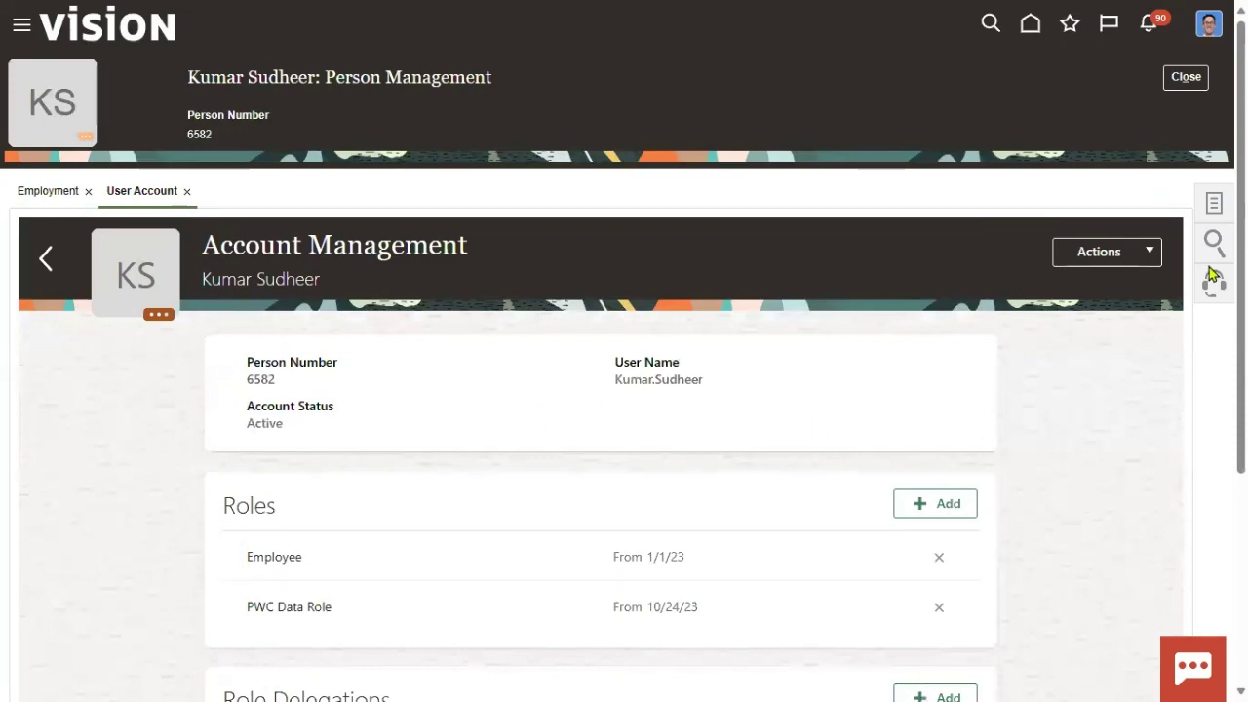
pyautogui.click(1209, 26)
# Sign out, sign back in with the employee's user ID, and dismiss the password prompt.
pyautogui.click(1180, 68)
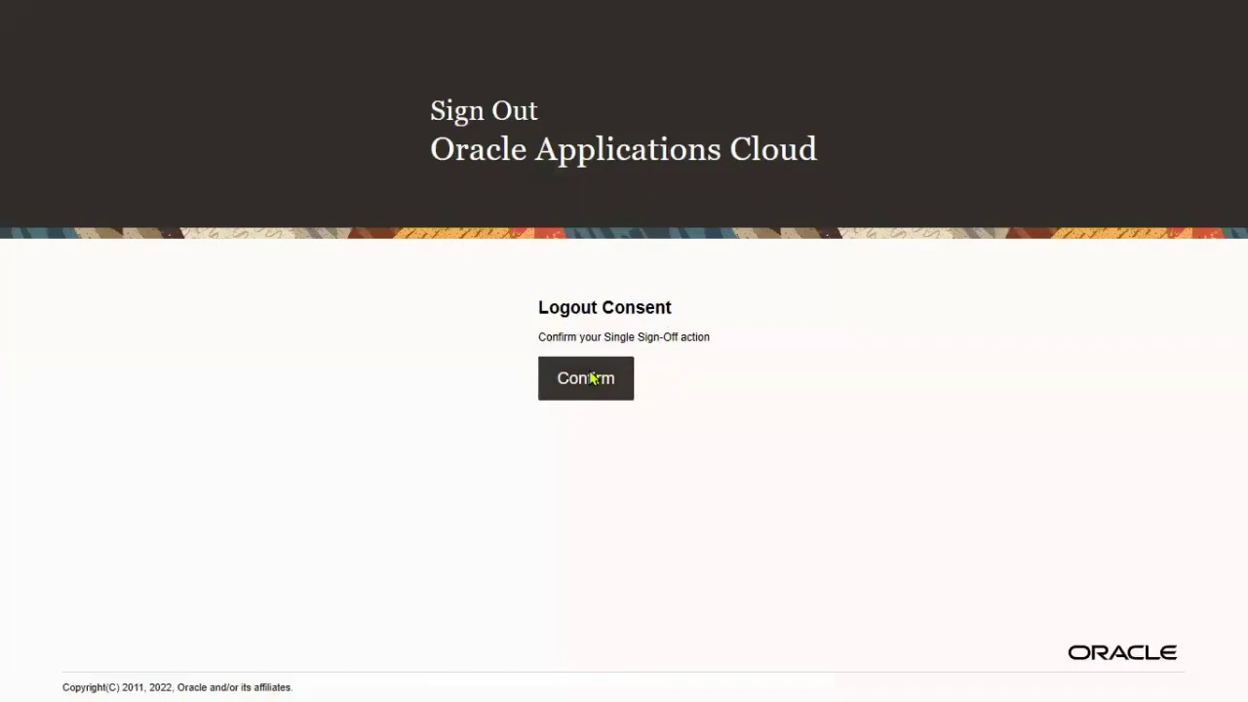
pyautogui.click(617, 386)
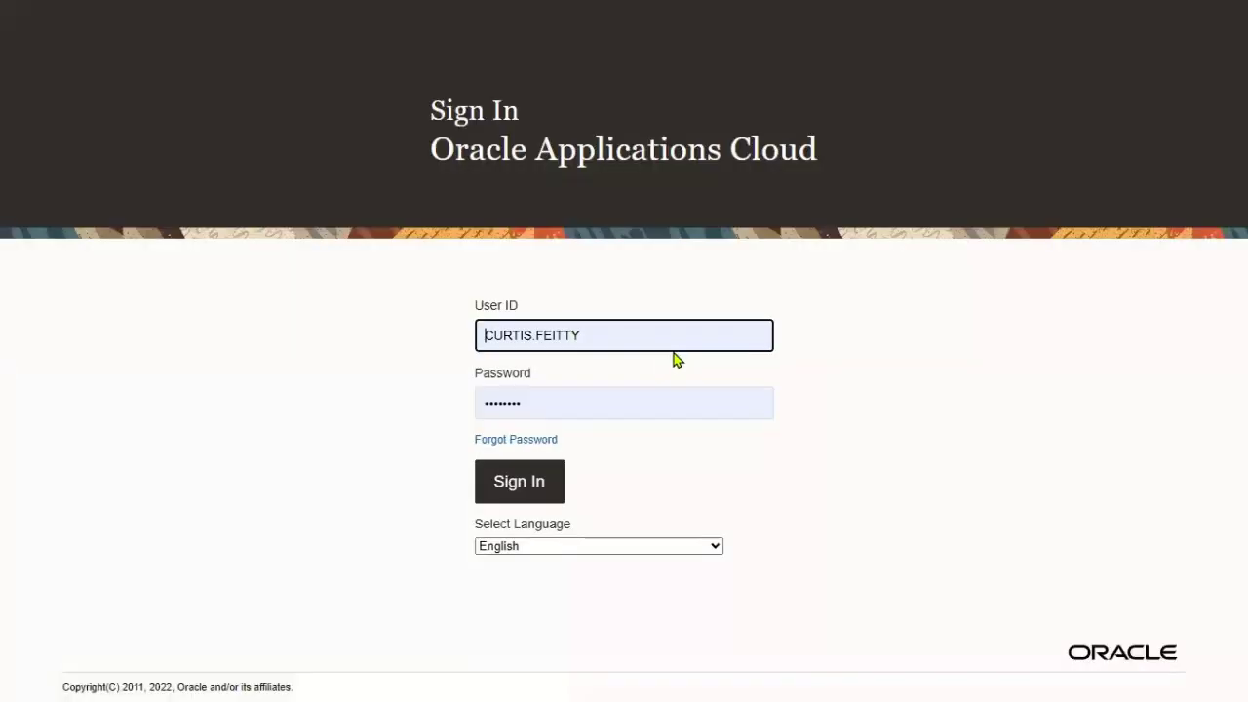
pyautogui.moveTo(682, 336); pyautogui.dragTo(409, 334)
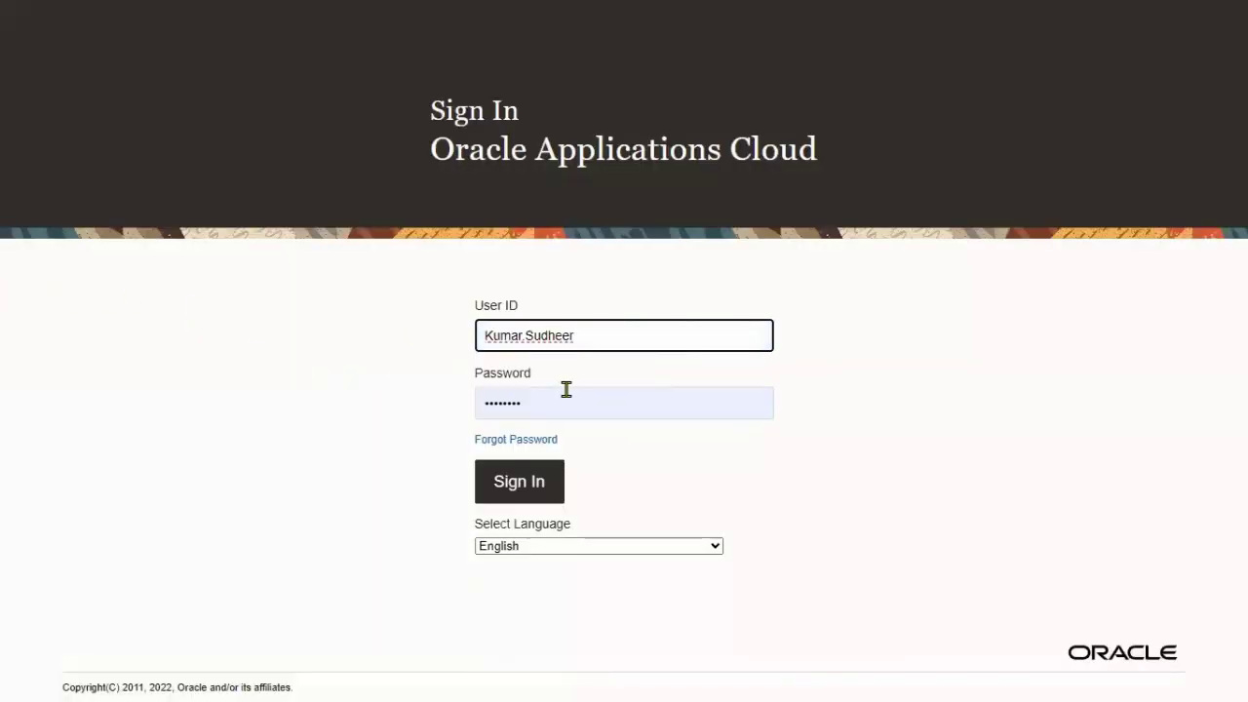
pyautogui.click(522, 482)
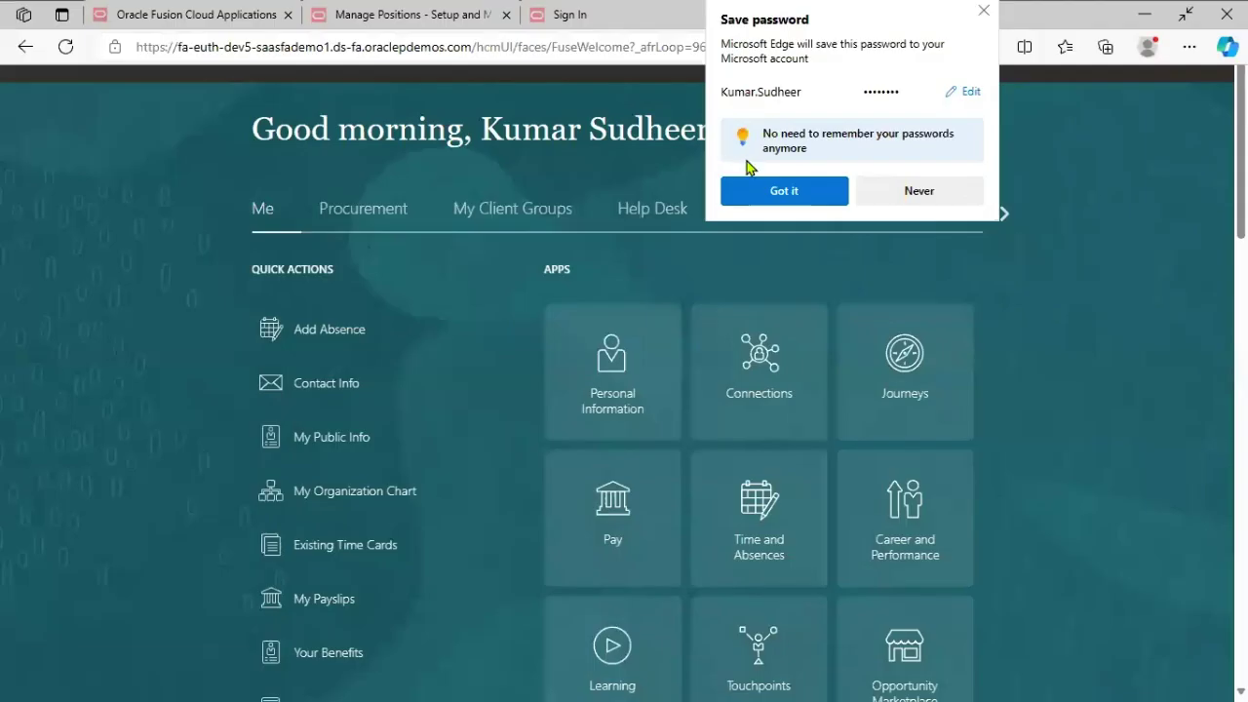
pyautogui.click(753, 188)
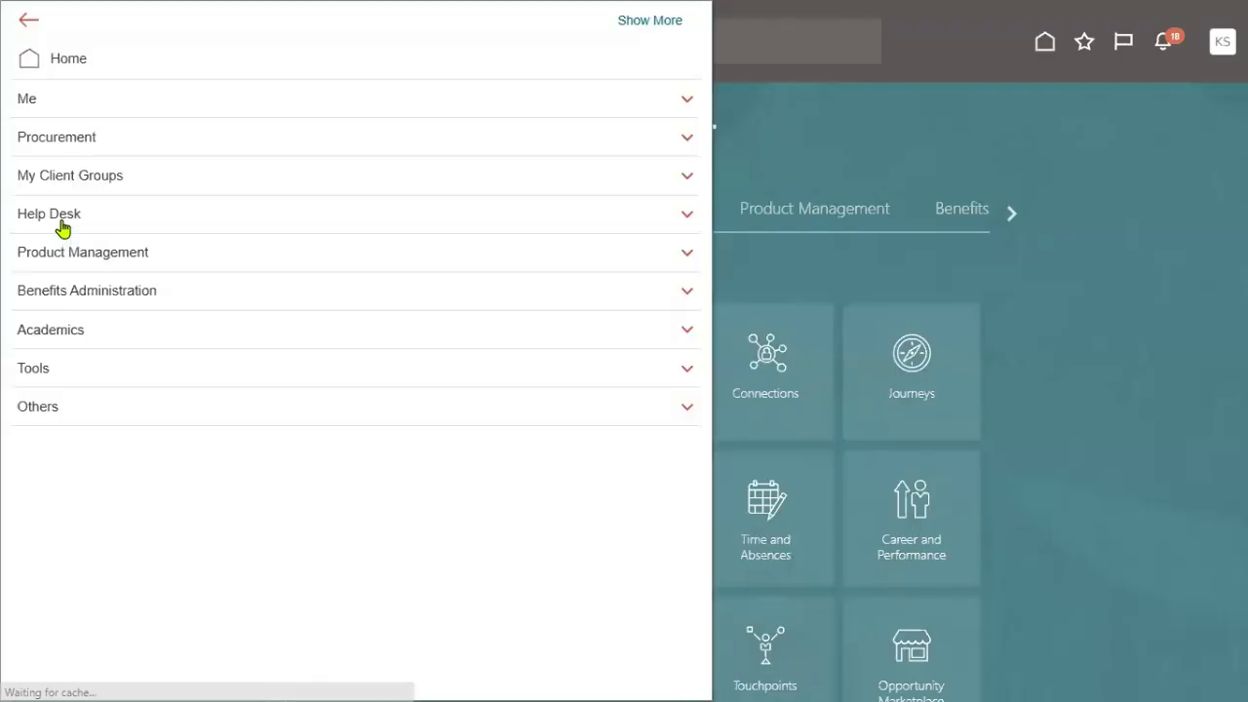
# Open Personal Information under Me, then the Employment Info card.
pyautogui.click(80, 104)
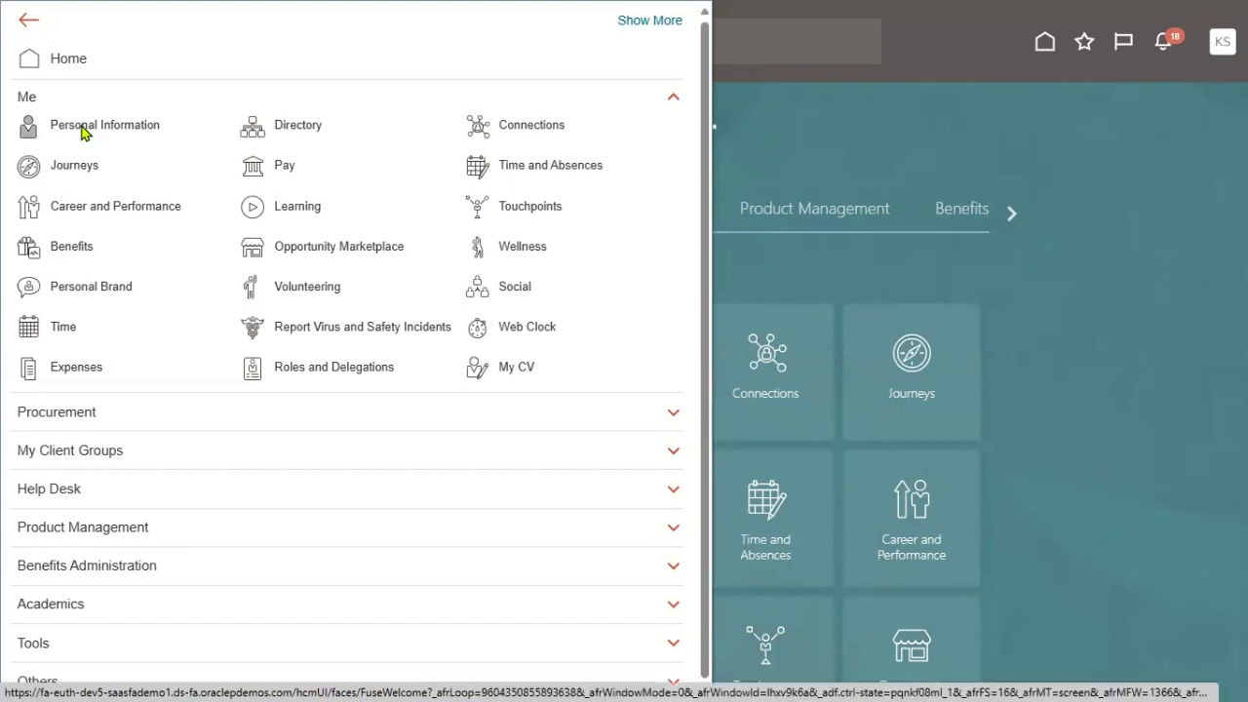
pyautogui.click(185, 183)
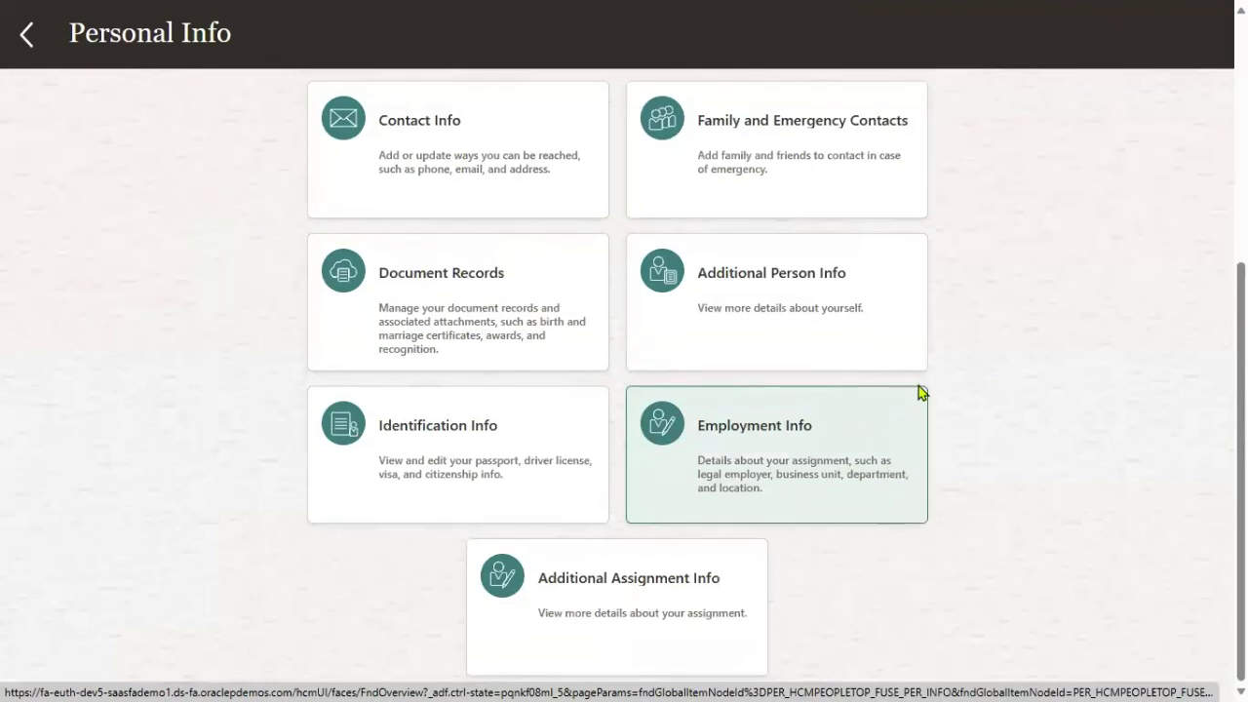
pyautogui.scroll(4, 921, 390)
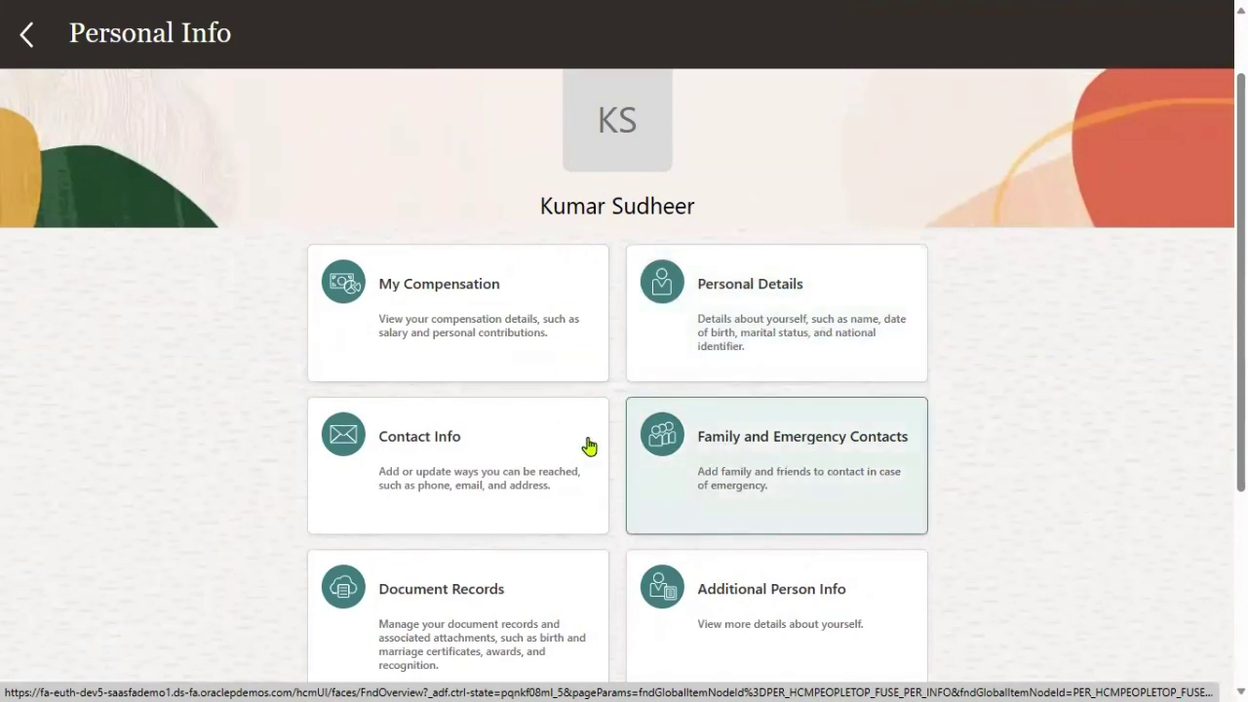
pyautogui.scroll(-2, 513, 487)
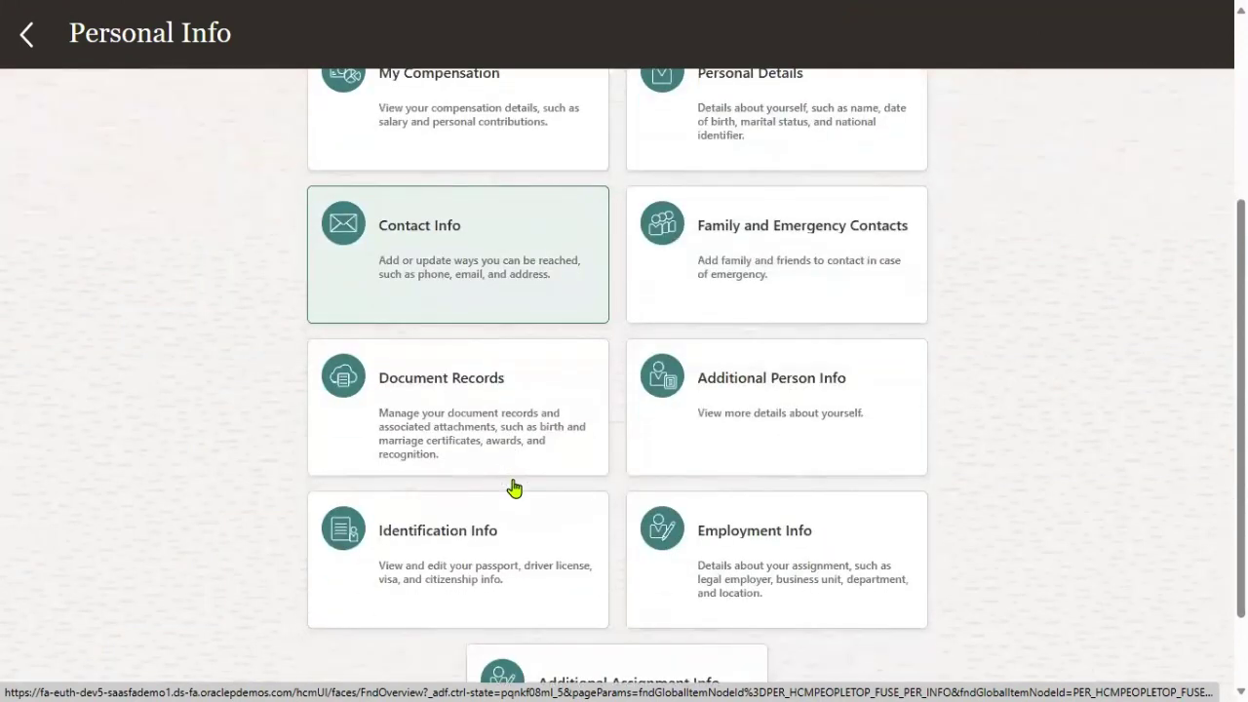
pyautogui.scroll(-1, 780, 518)
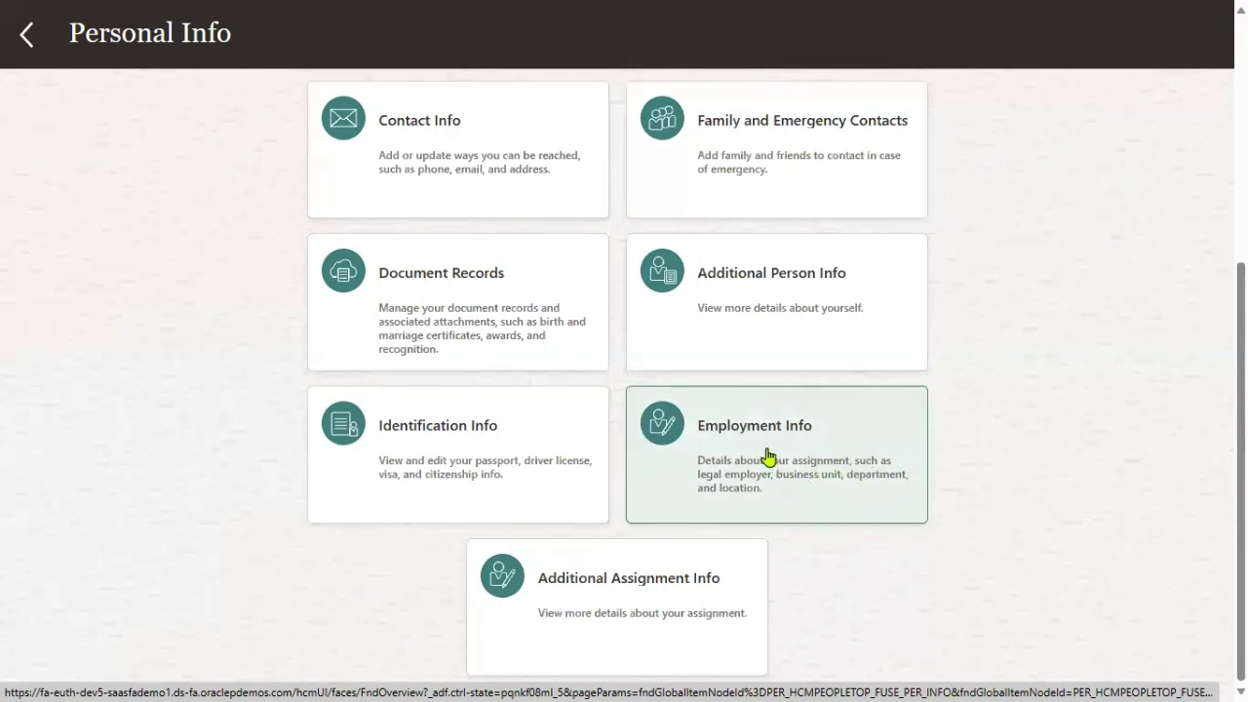
pyautogui.click(770, 439)
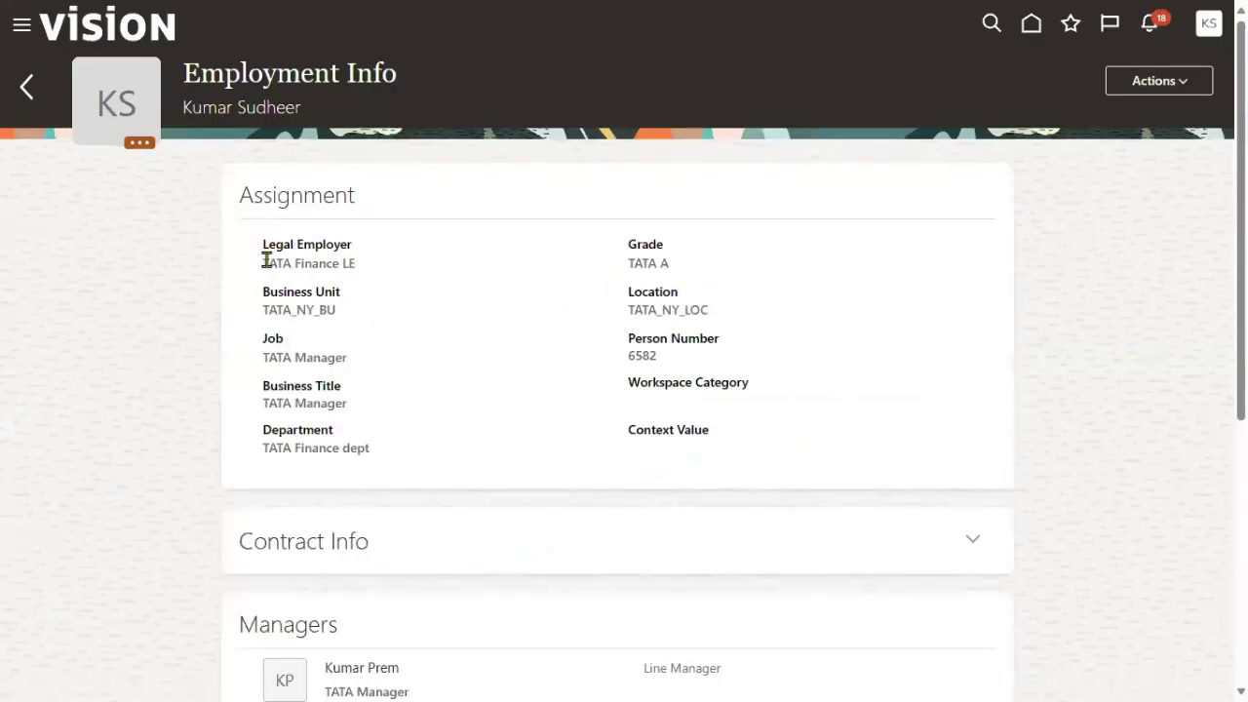
# Review the assignment: legal employer, business unit TATA_NY_BU, job and business title.
pyautogui.moveTo(263, 261); pyautogui.dragTo(367, 270)
pyautogui.click(278, 309)
pyautogui.moveTo(278, 310); pyautogui.dragTo(340, 310)
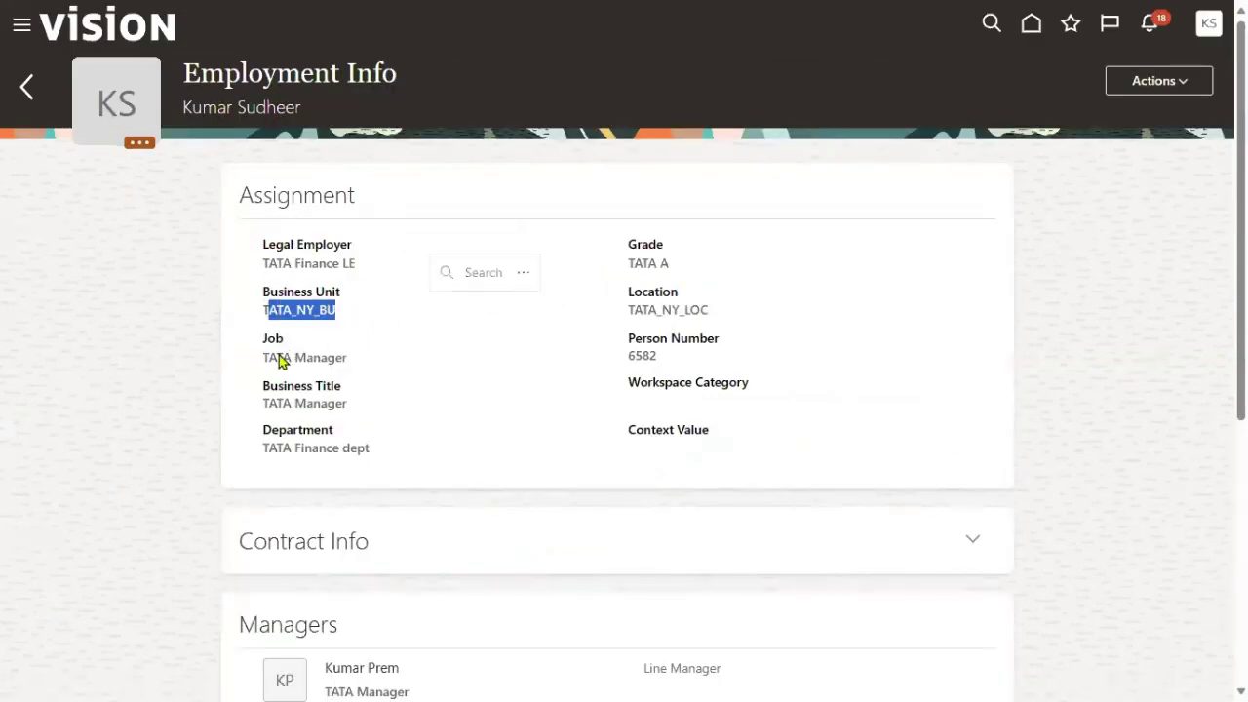
pyautogui.moveTo(279, 359); pyautogui.dragTo(349, 358)
pyautogui.moveTo(279, 399); pyautogui.dragTo(376, 410)
pyautogui.click(308, 455)
pyautogui.moveTo(309, 454); pyautogui.dragTo(370, 450)
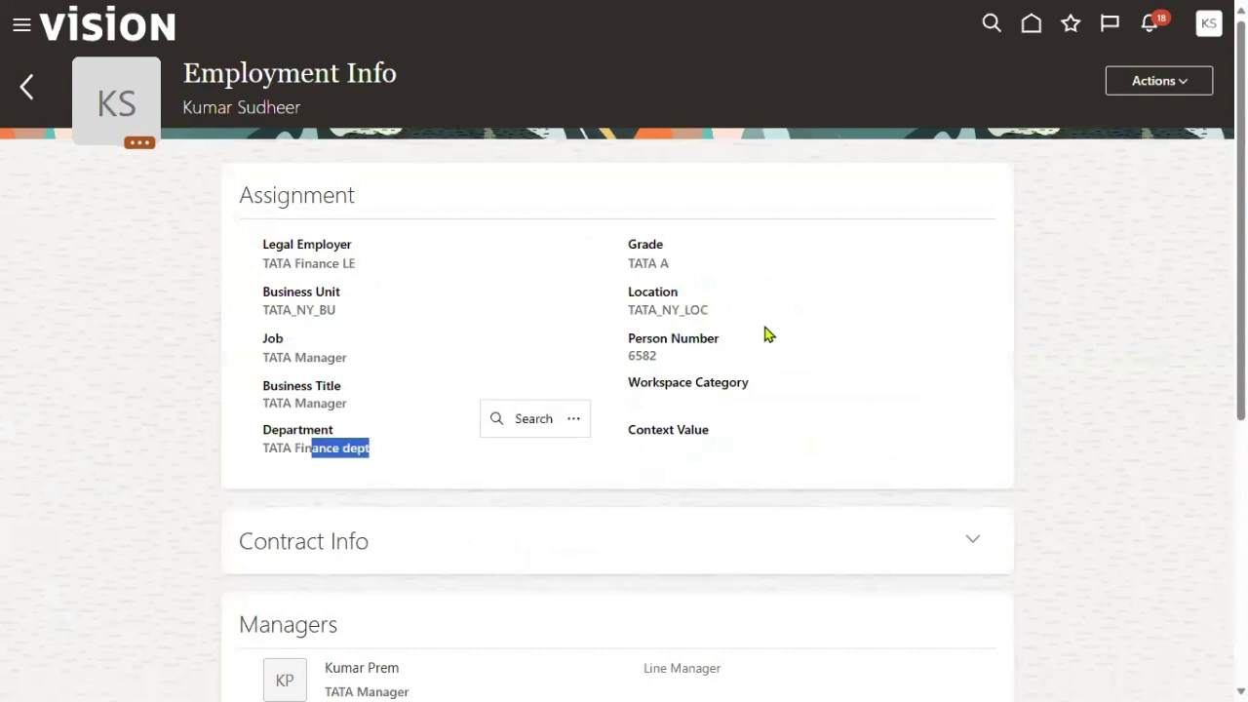
pyautogui.moveTo(629, 270); pyautogui.dragTo(668, 267)
# Confirm the new manager appears as Line Manager, then open the Actions menu.
pyautogui.scroll(-1, 396, 535)
pyautogui.scroll(-1, 396, 535)
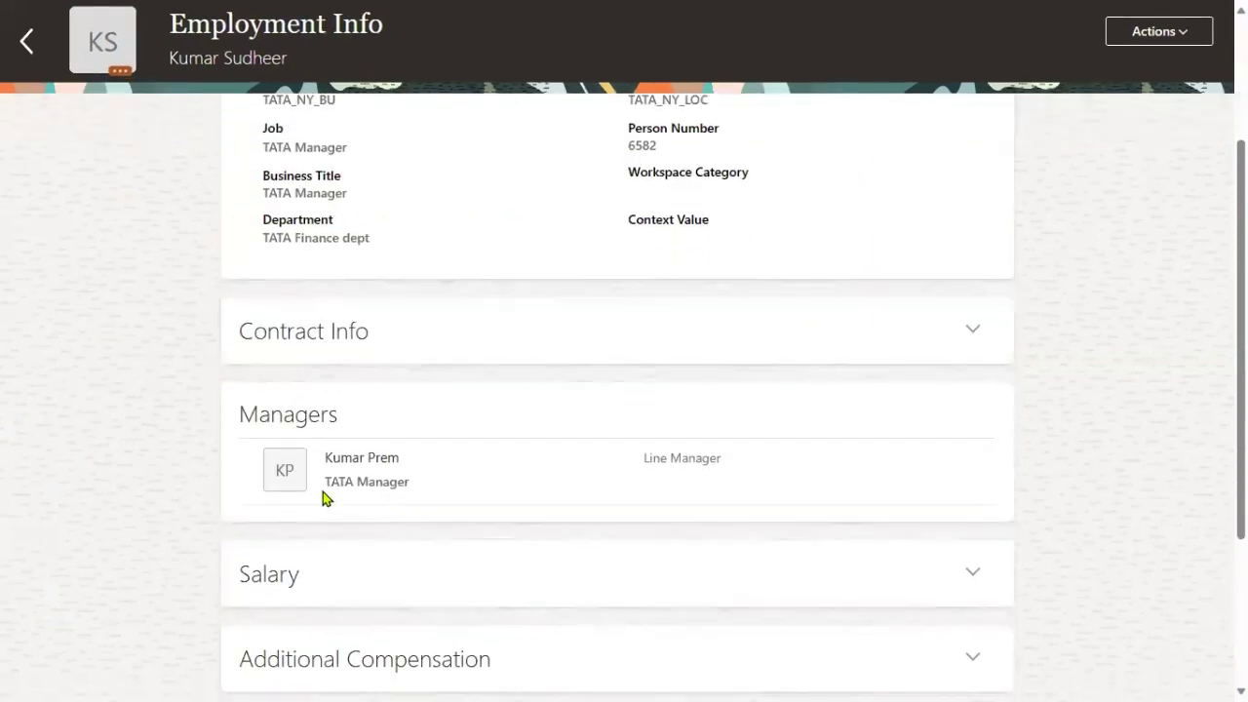
pyautogui.moveTo(330, 481); pyautogui.dragTo(478, 485)
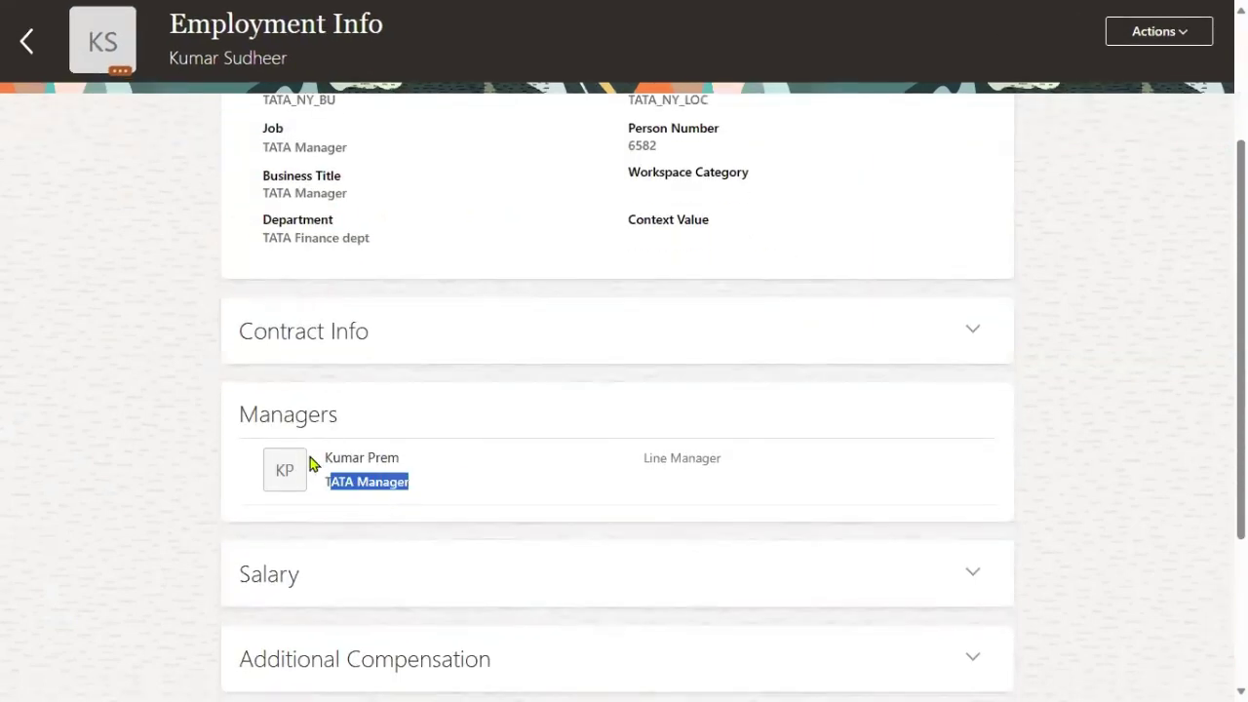
pyautogui.moveTo(316, 457); pyautogui.dragTo(468, 465)
pyautogui.click(379, 504)
pyautogui.scroll(-2, 410, 410)
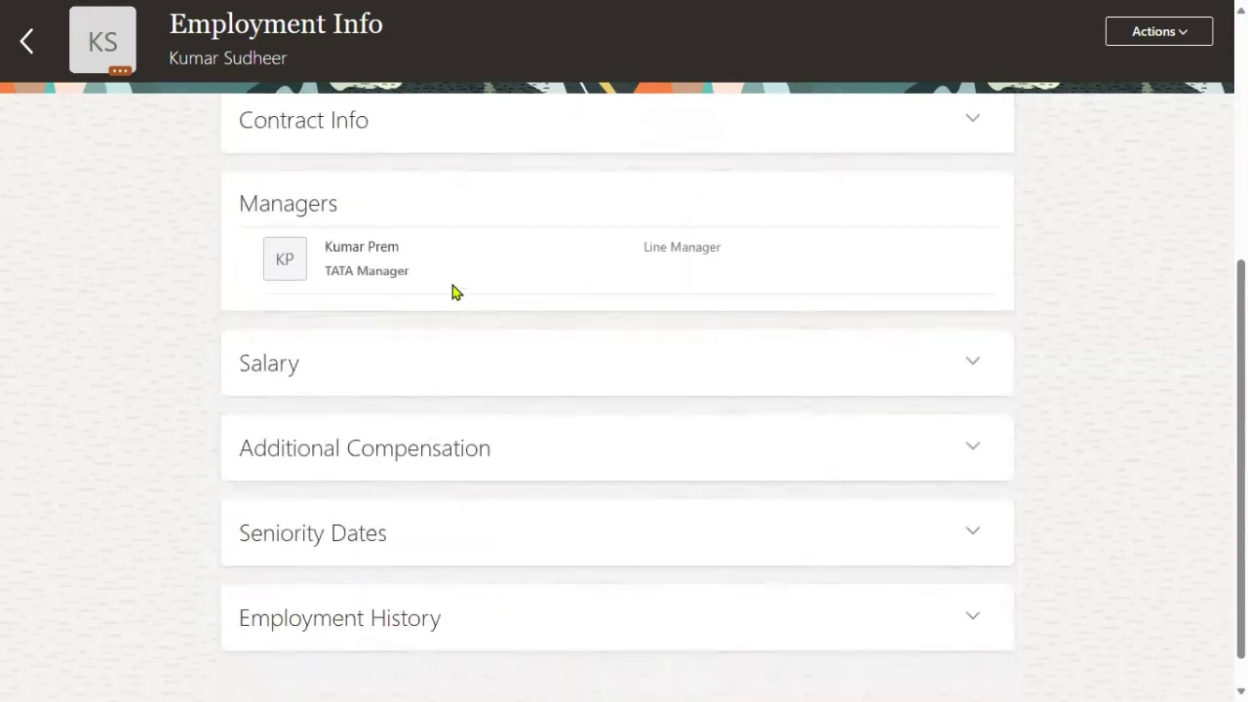
pyautogui.scroll(-1, 492, 390)
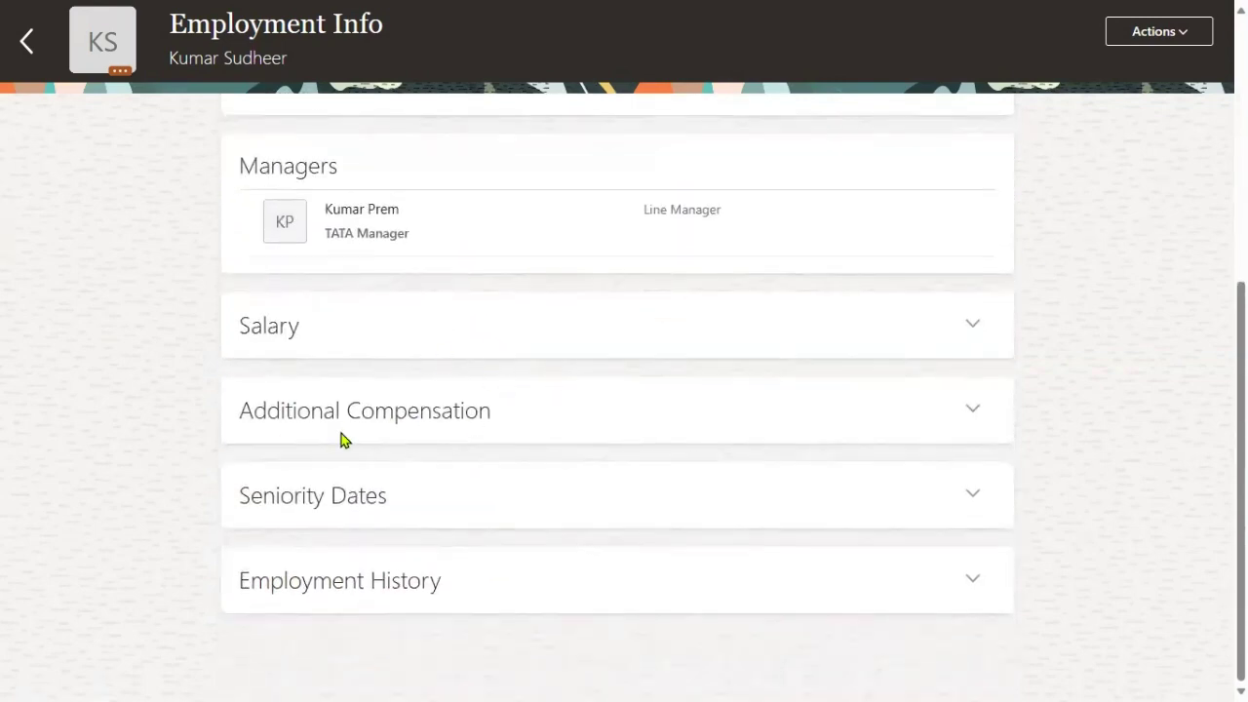
pyautogui.scroll(5, 476, 363)
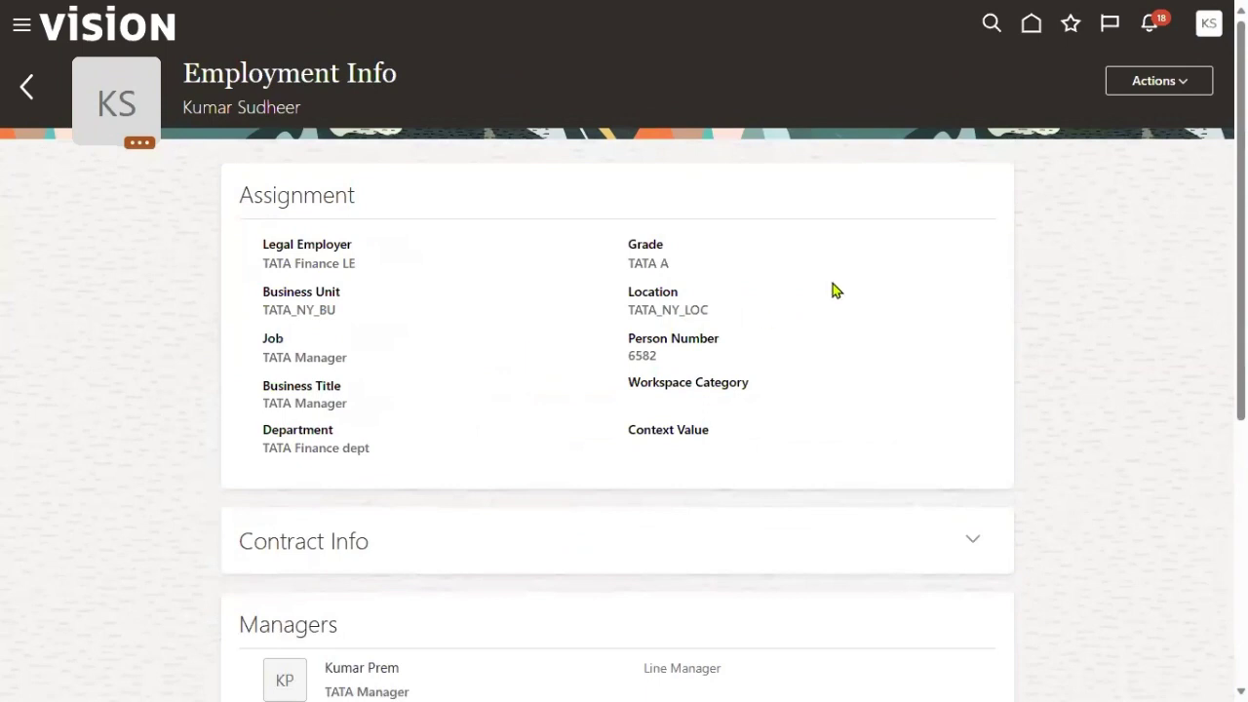
pyautogui.click(1166, 90)
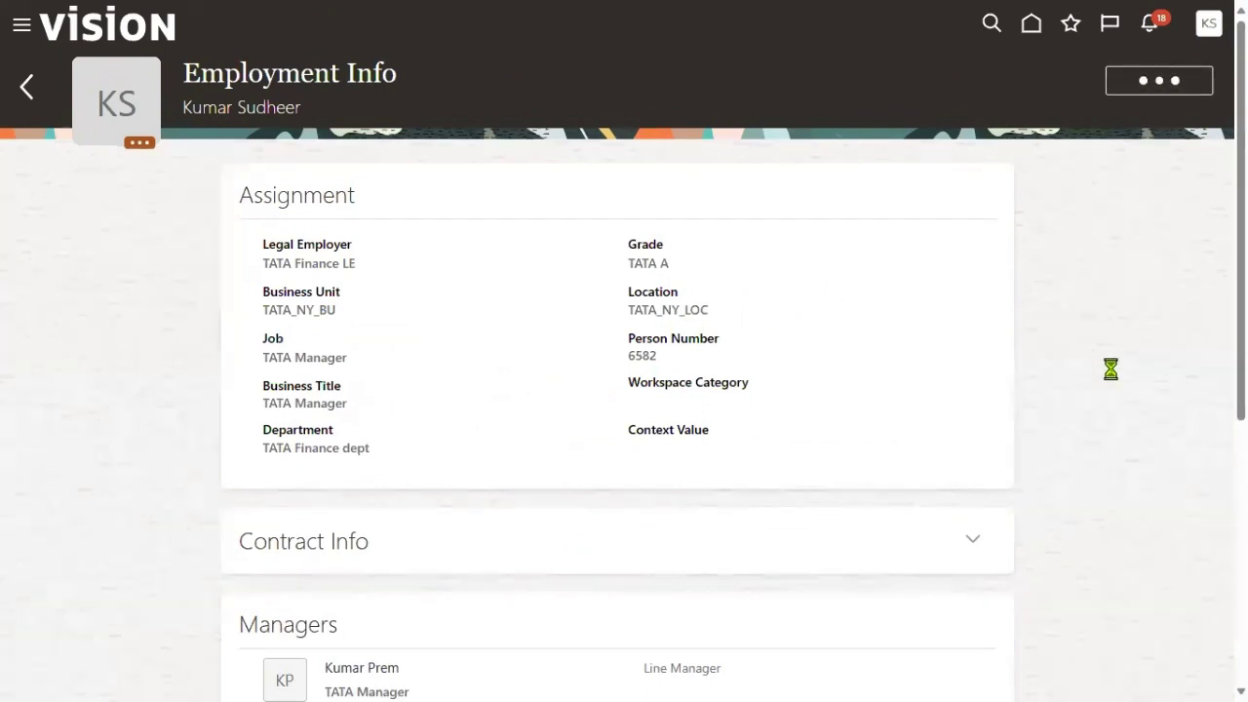